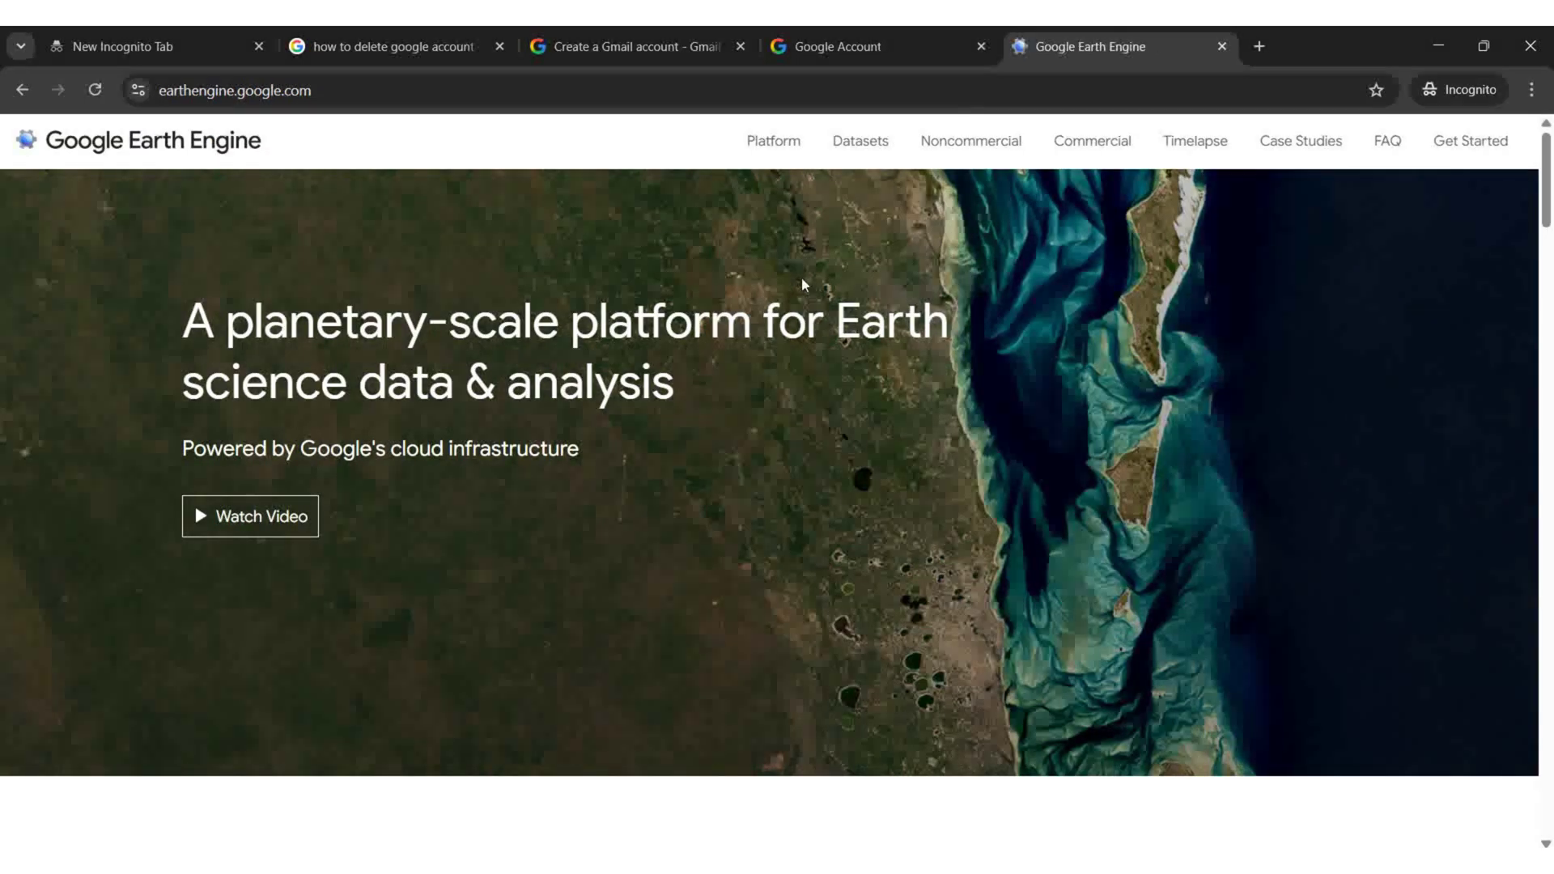
Step: From the Noncommercial page, start the Get Started sign-up to reach the Earth Engine account chooser
click(965, 143)
scroll(817, 417, down, 5)
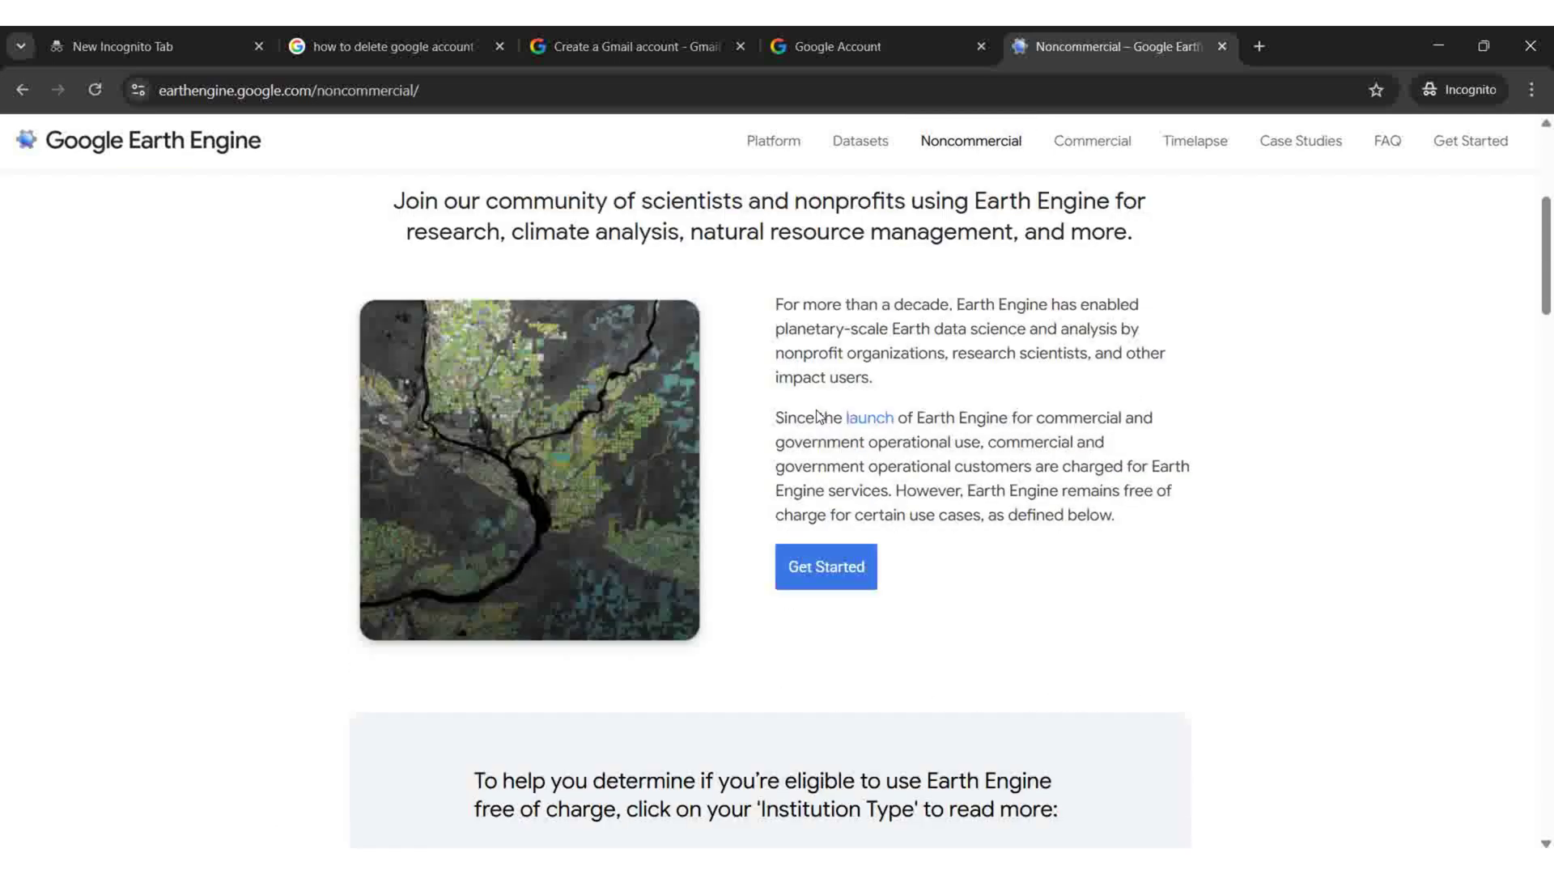
click(844, 584)
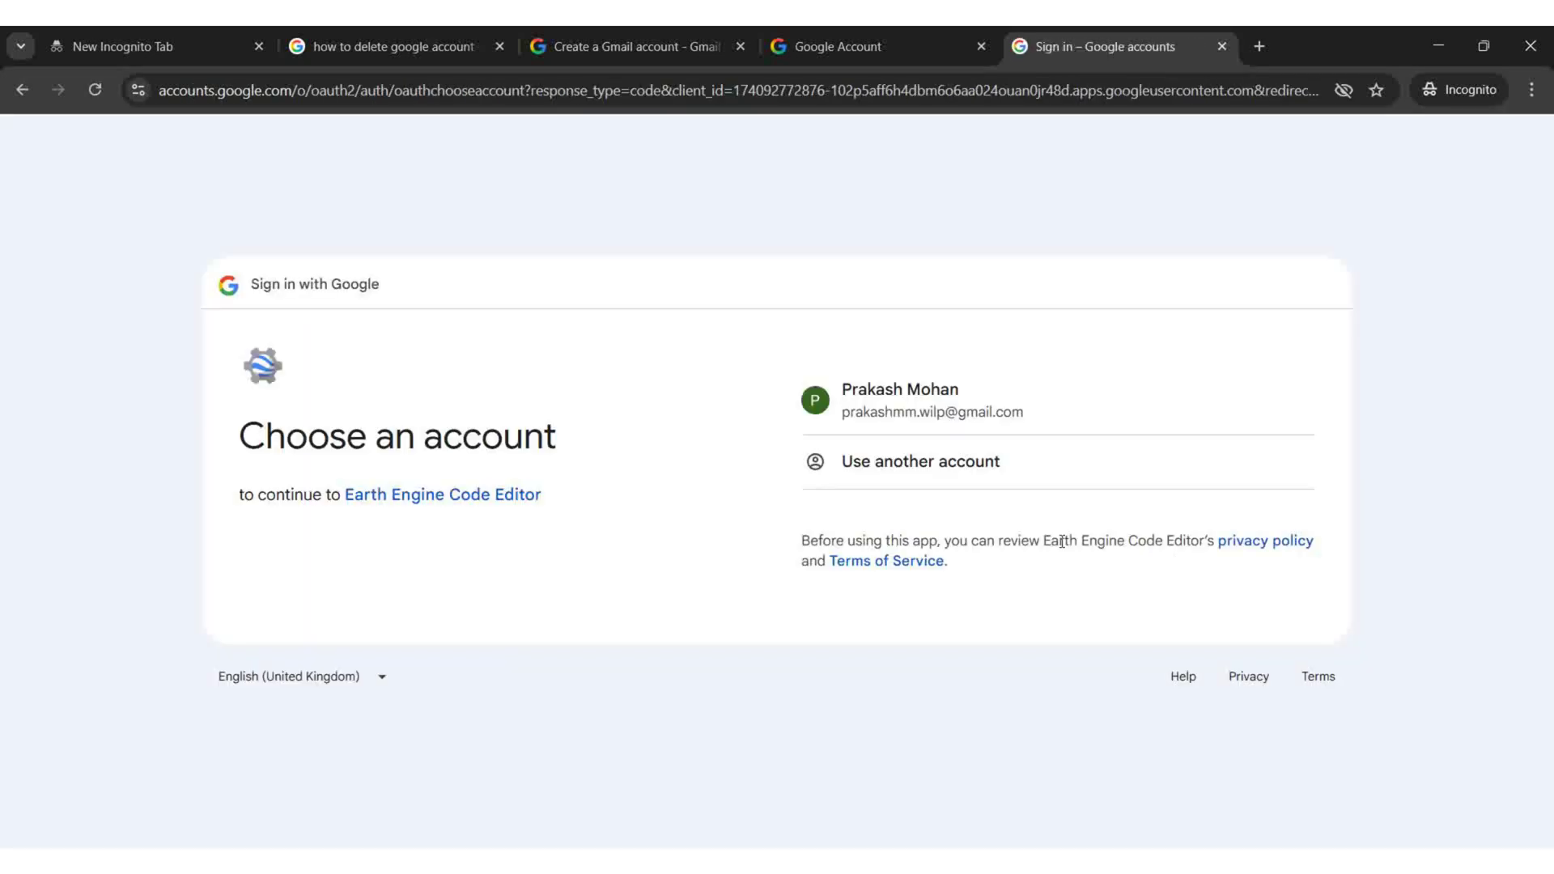
Step: Sign in with the existing Google account and accept the Google Cloud terms of service
click(929, 421)
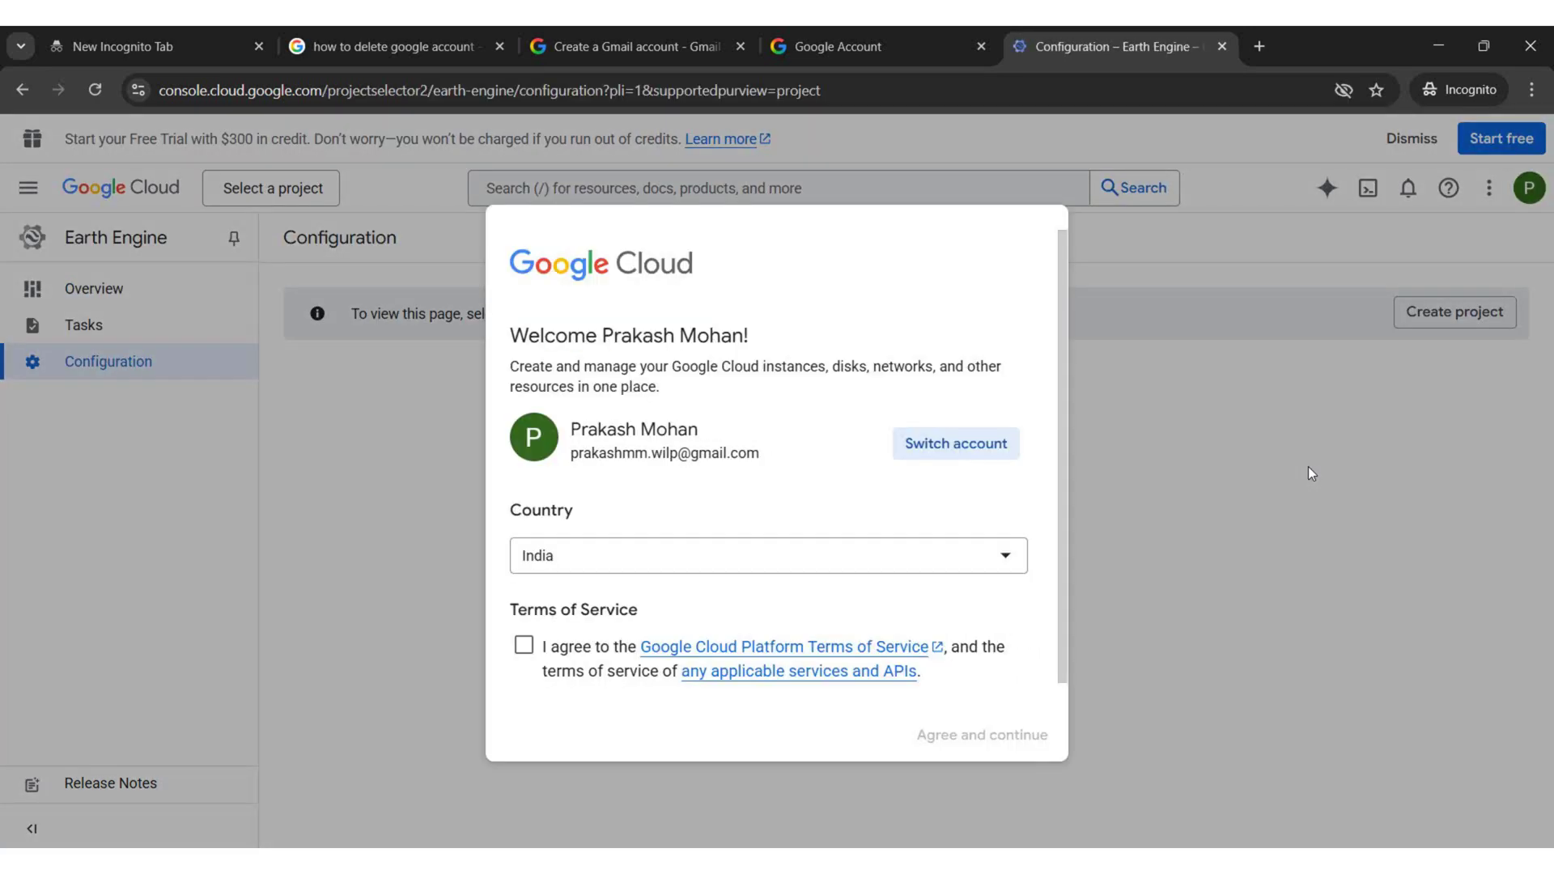
click(525, 645)
click(971, 738)
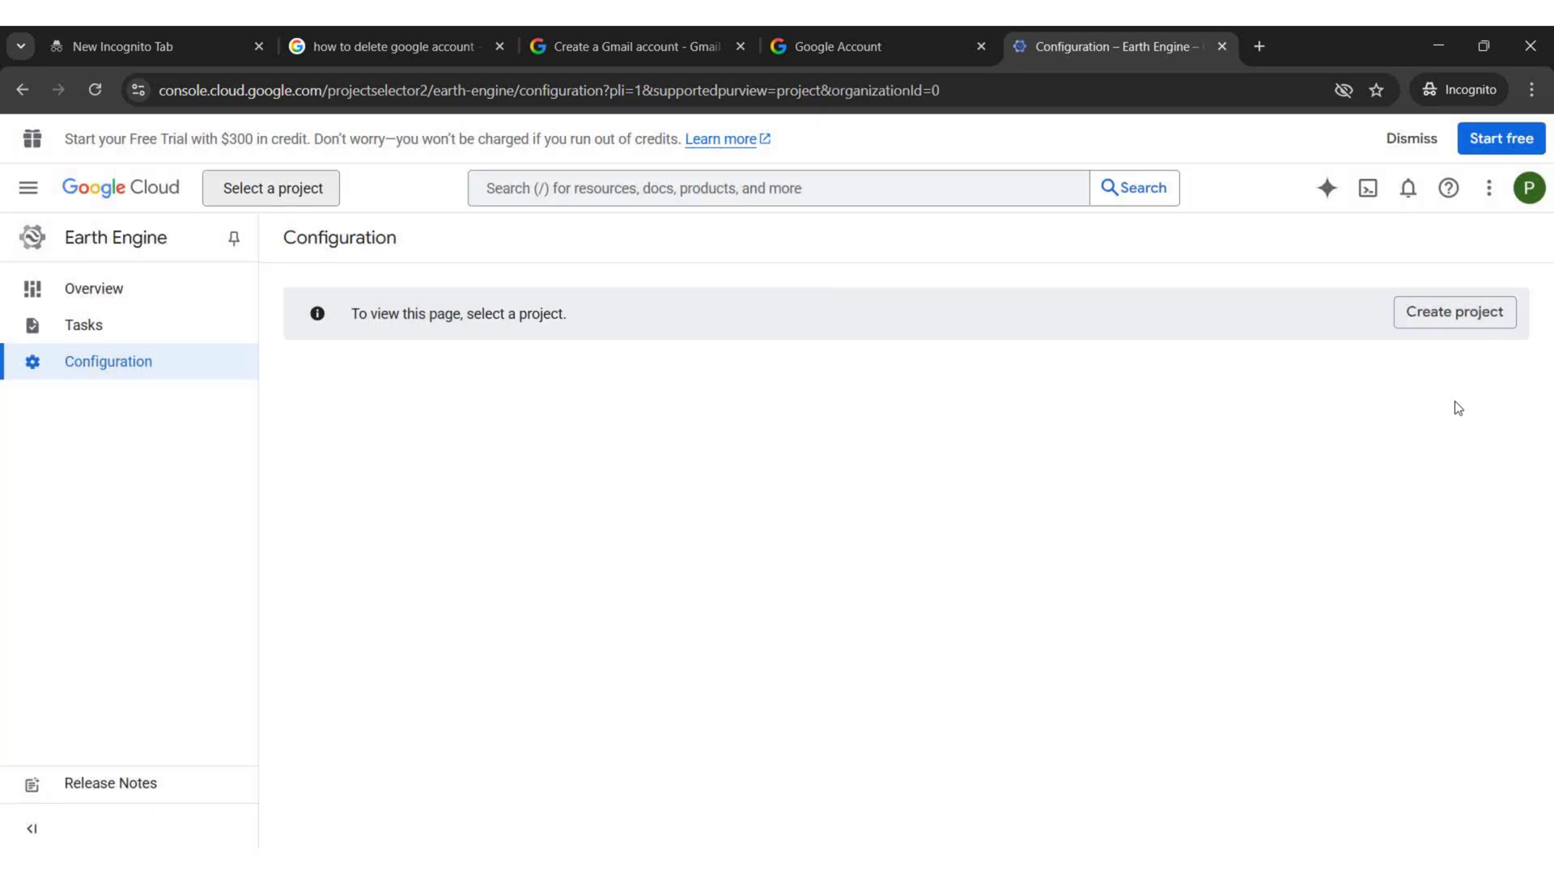
Step: Create a new Cloud project, keeping the suggested name My Project 98422
click(1448, 317)
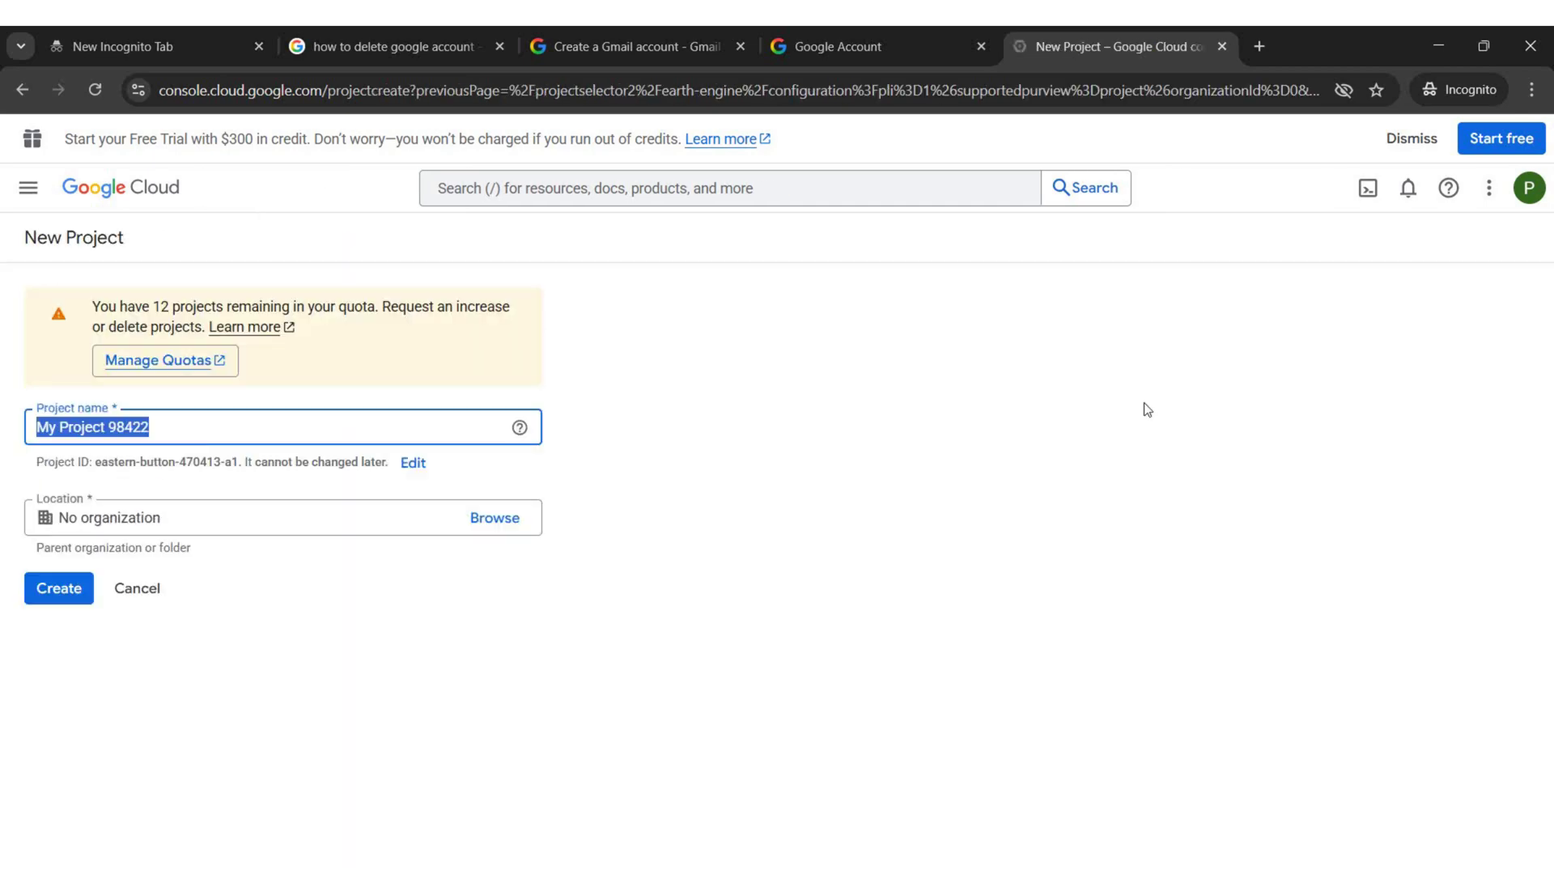
click(182, 430)
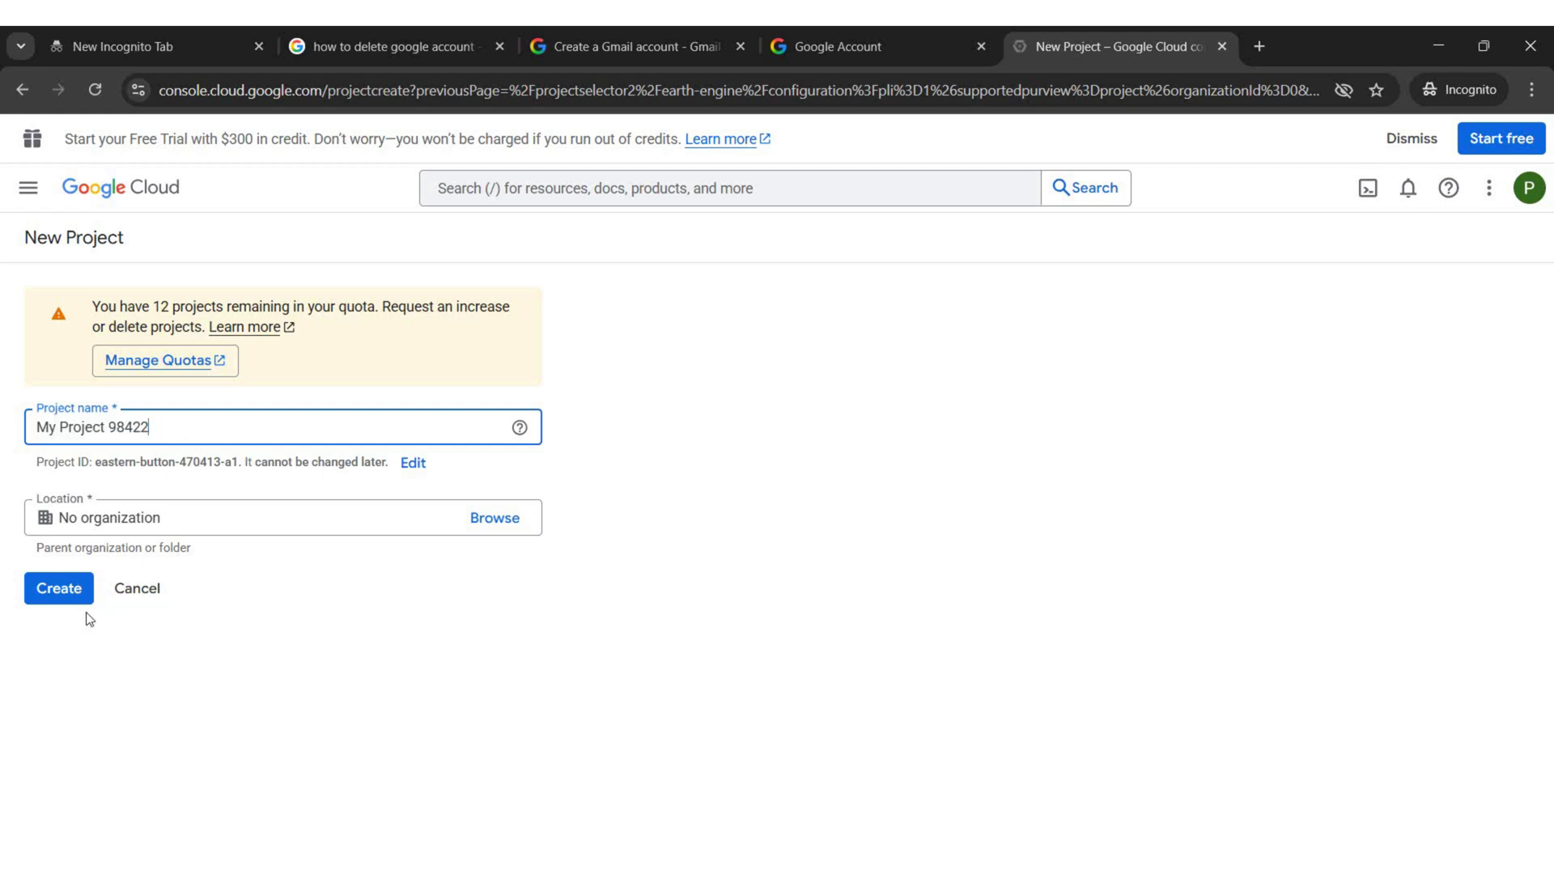
click(69, 598)
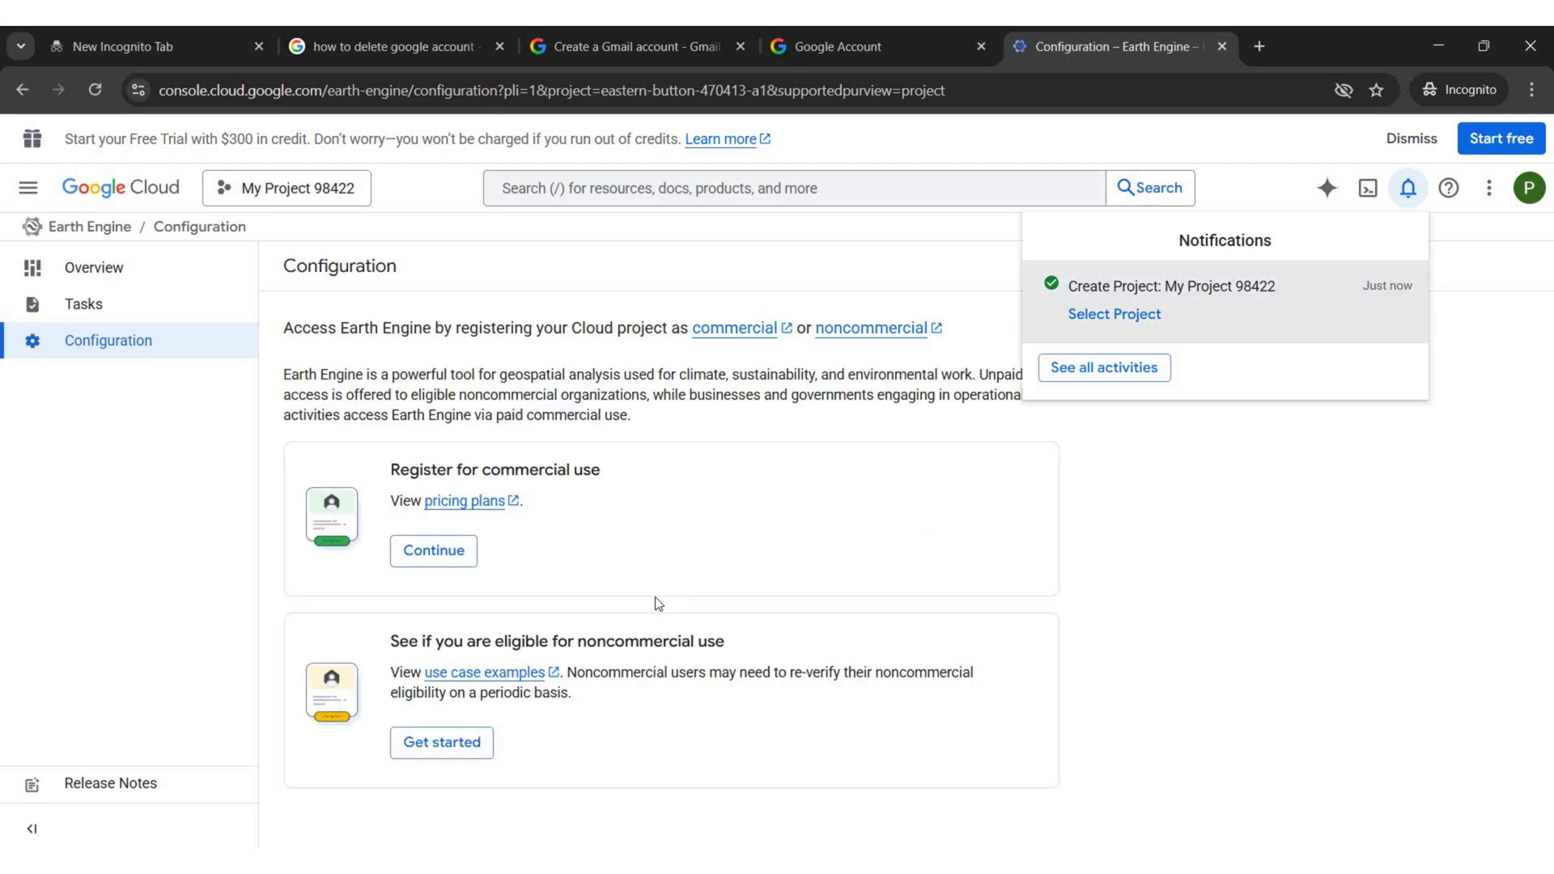
Step: Begin noncommercial registration with organization type 'Public or private academic institution' and proceed to eligibility
click(459, 745)
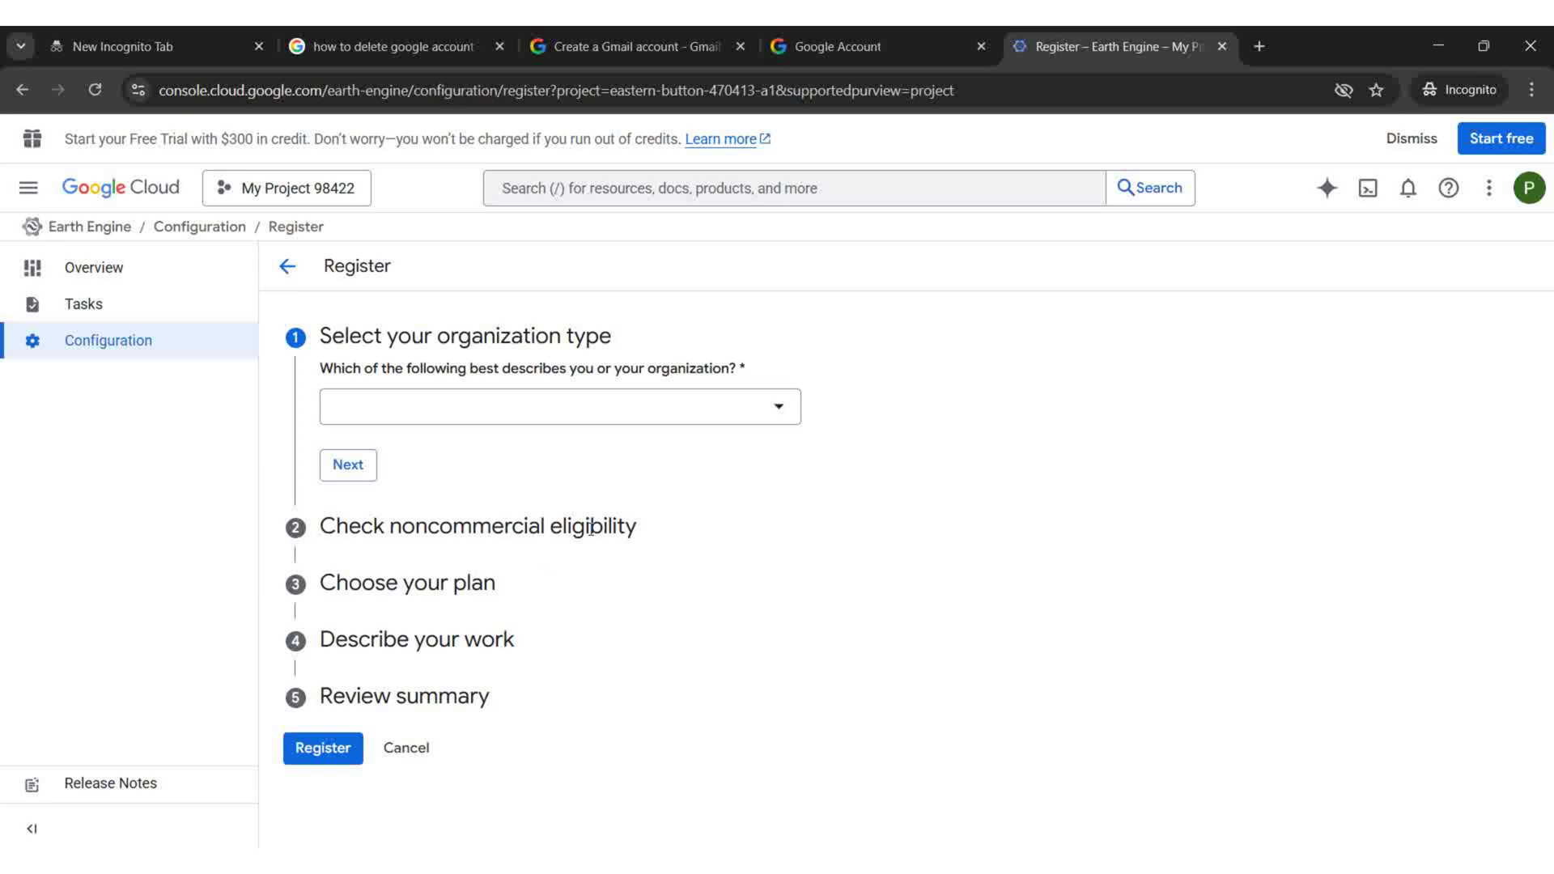
click(739, 419)
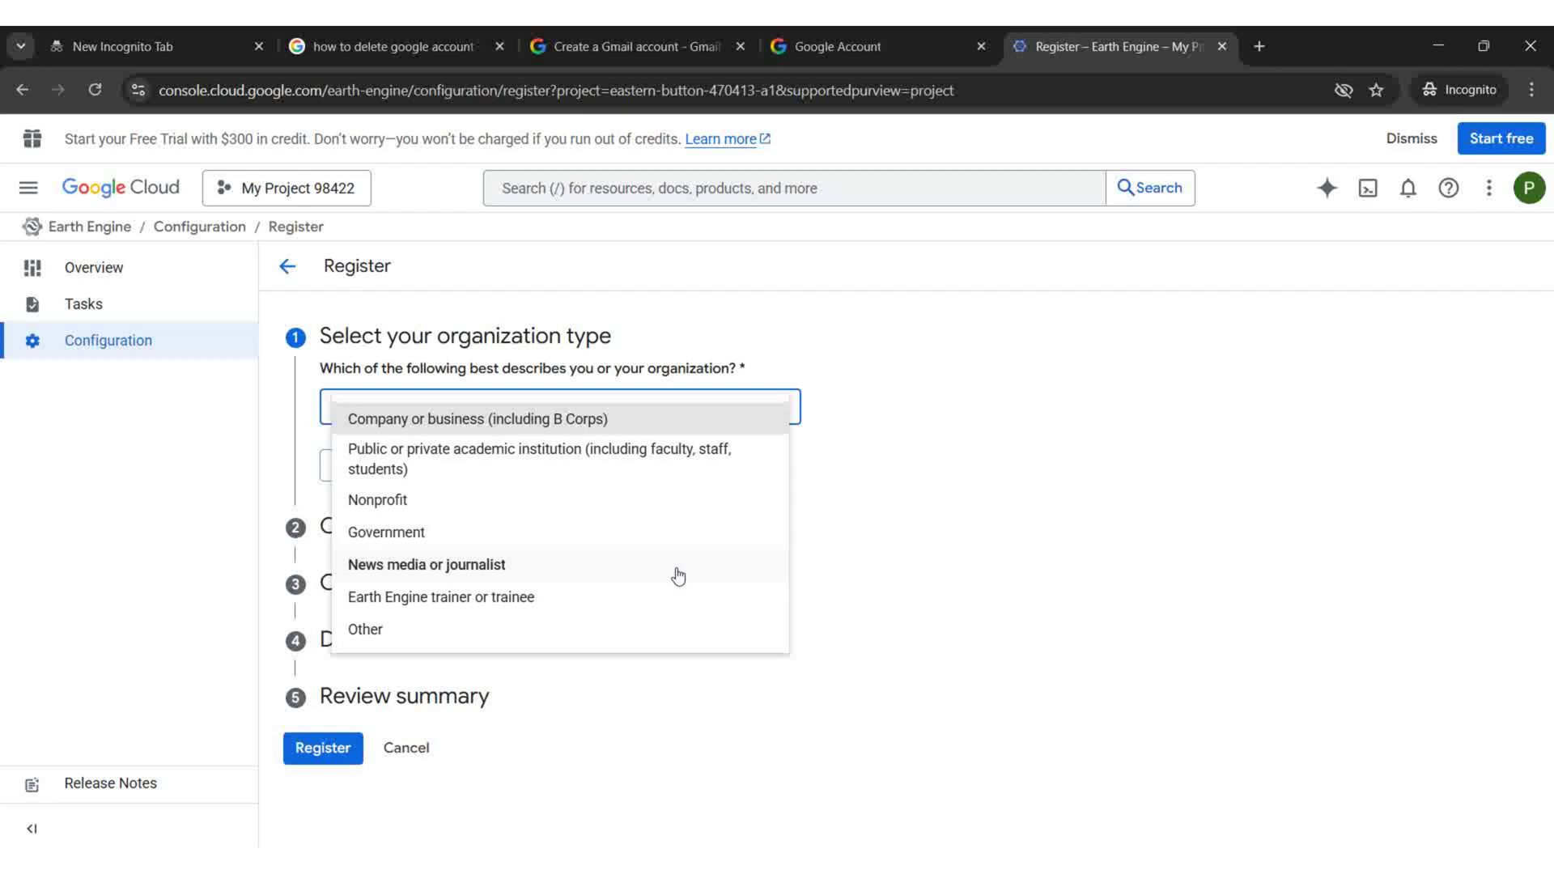
click(664, 472)
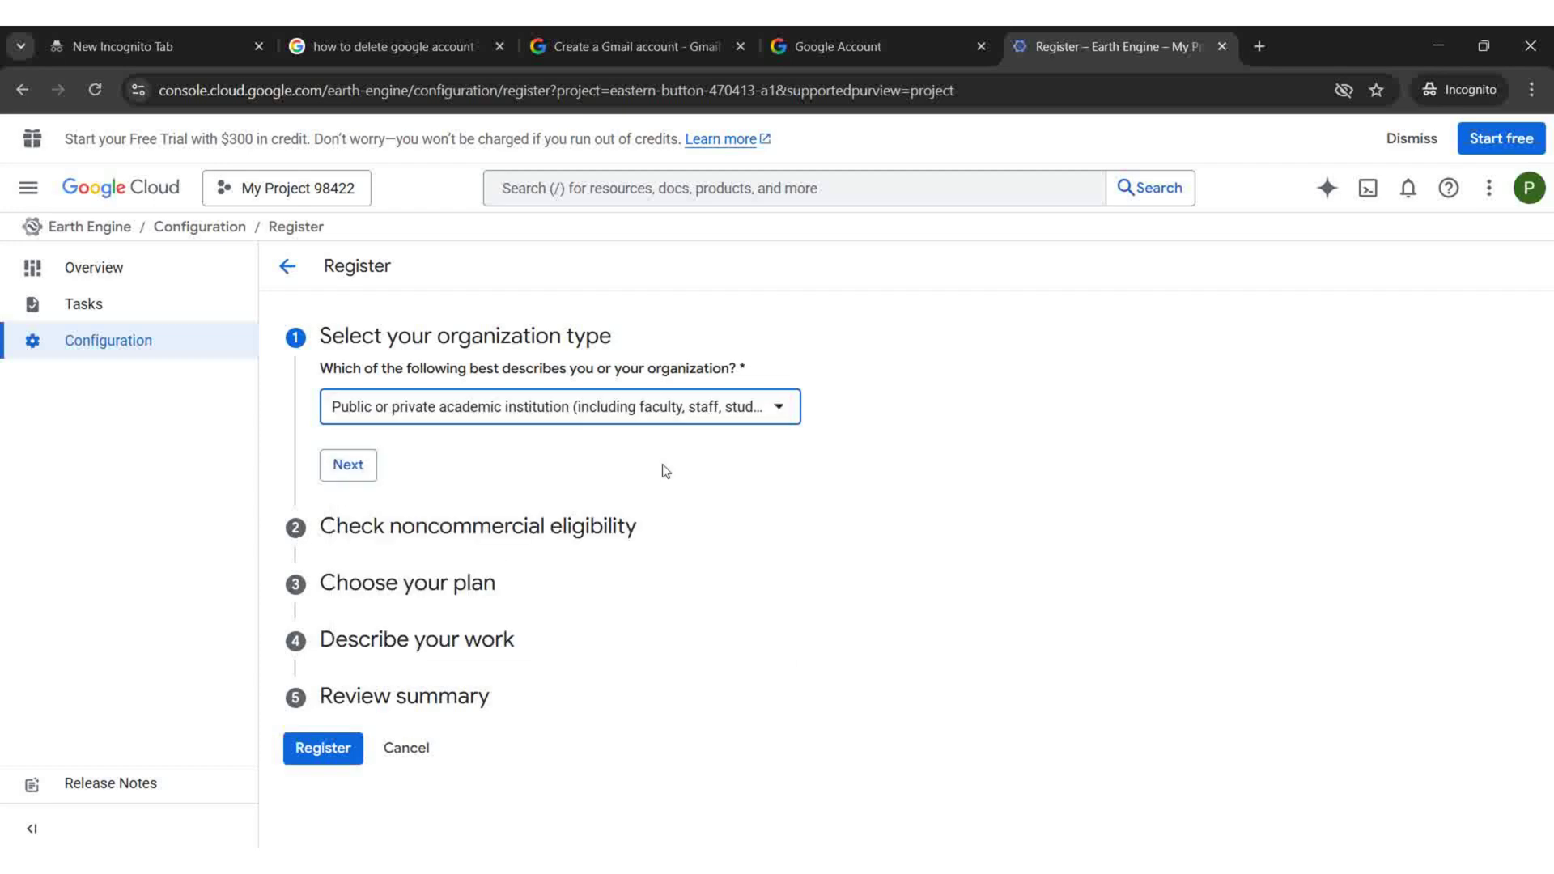
click(356, 478)
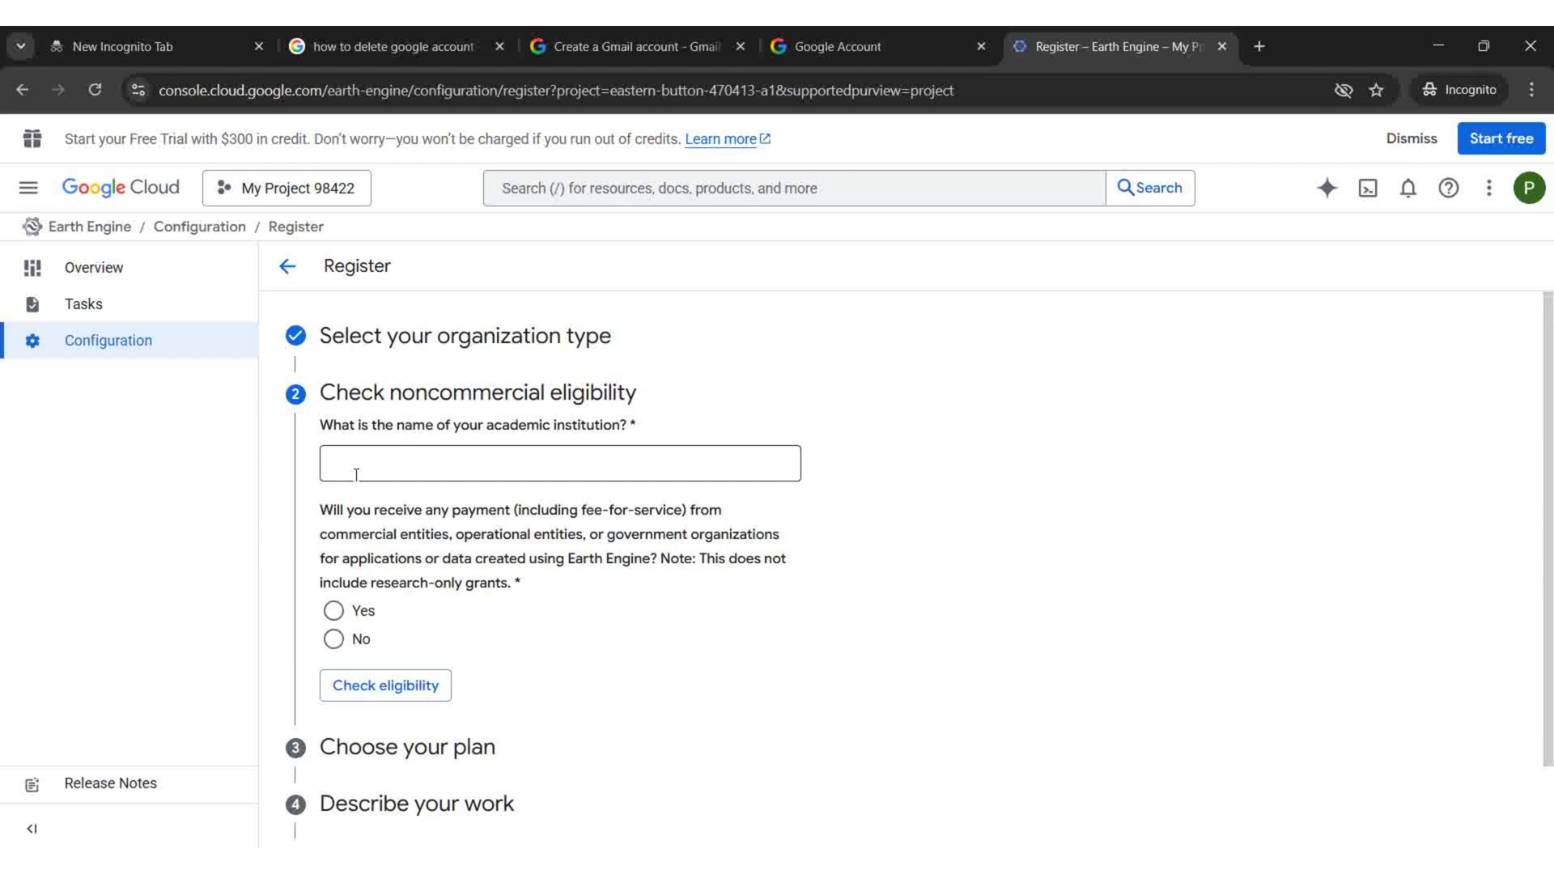
Step: Enter institution BITS Pilani, answer No to payment, choose Scientific research, and give research question 'mental problems'
click(356, 471)
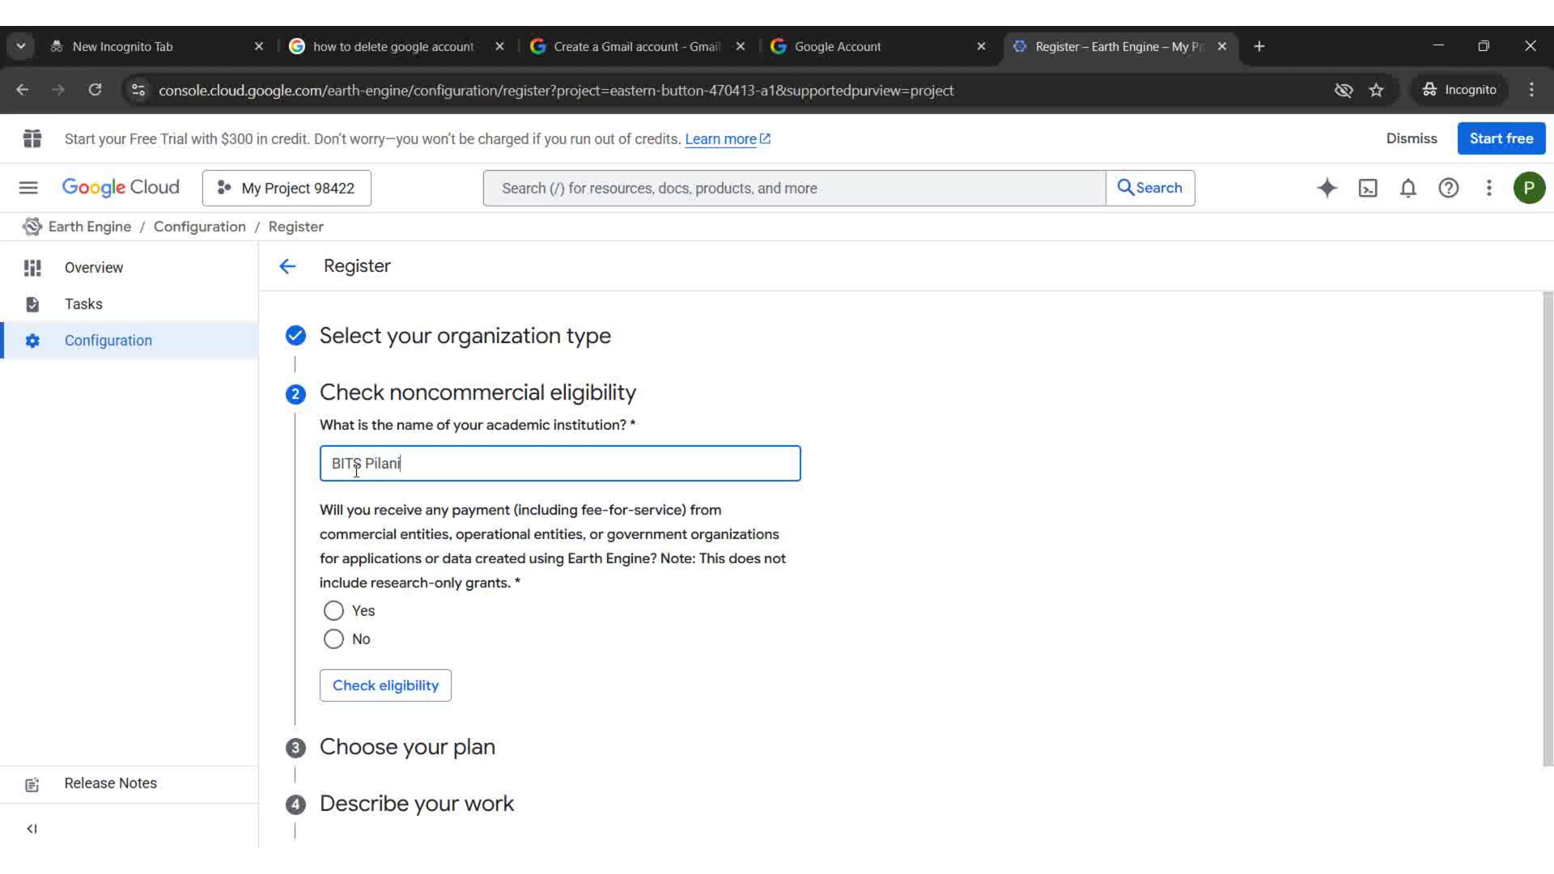
click(333, 639)
scroll(431, 652, down, 2)
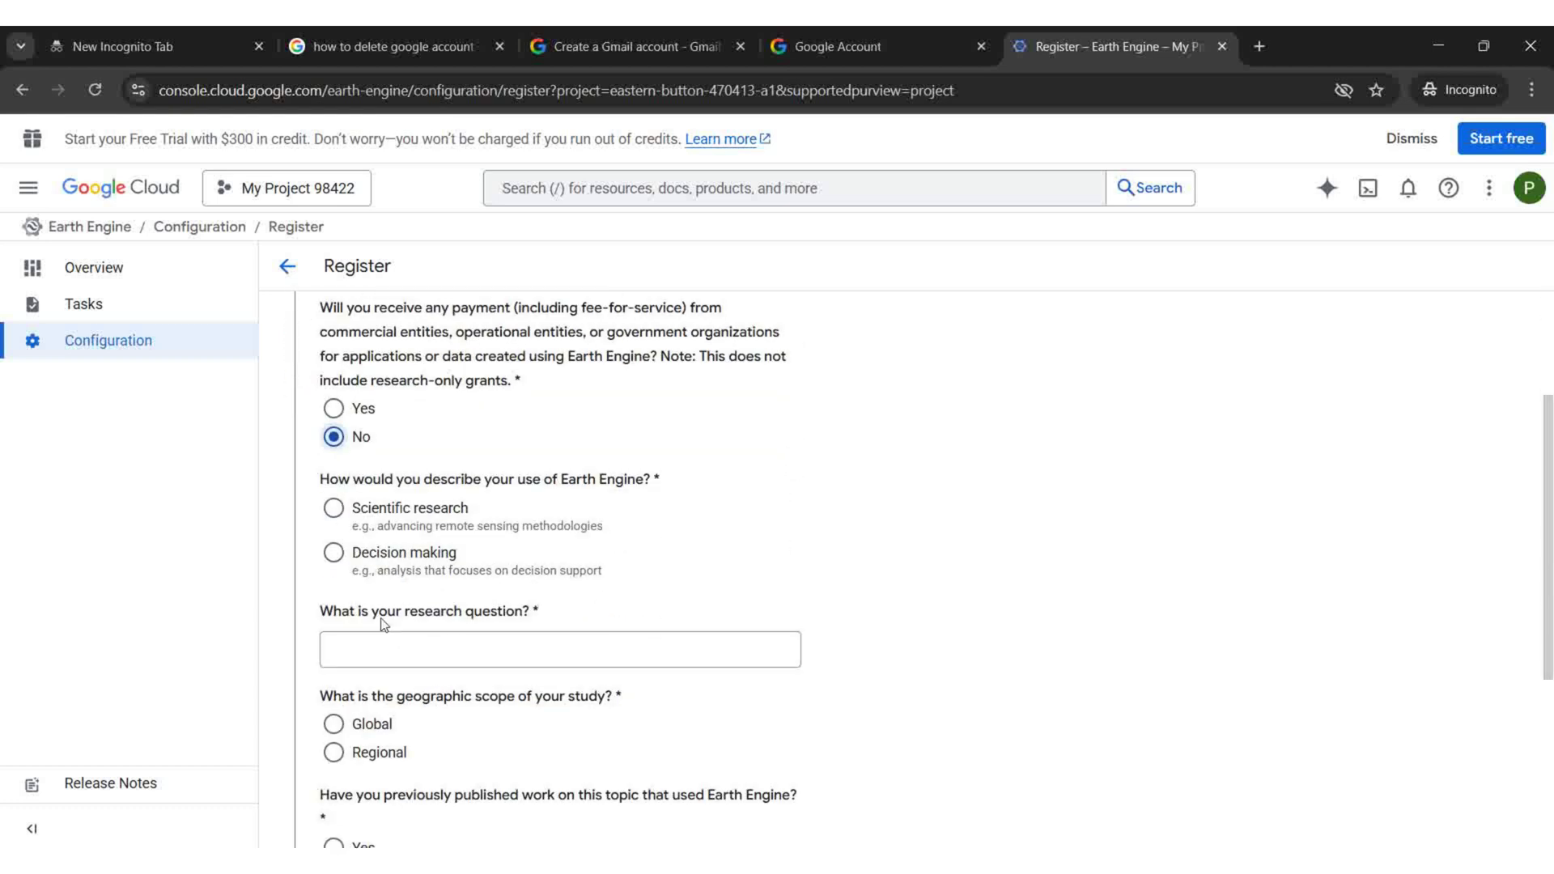
click(333, 507)
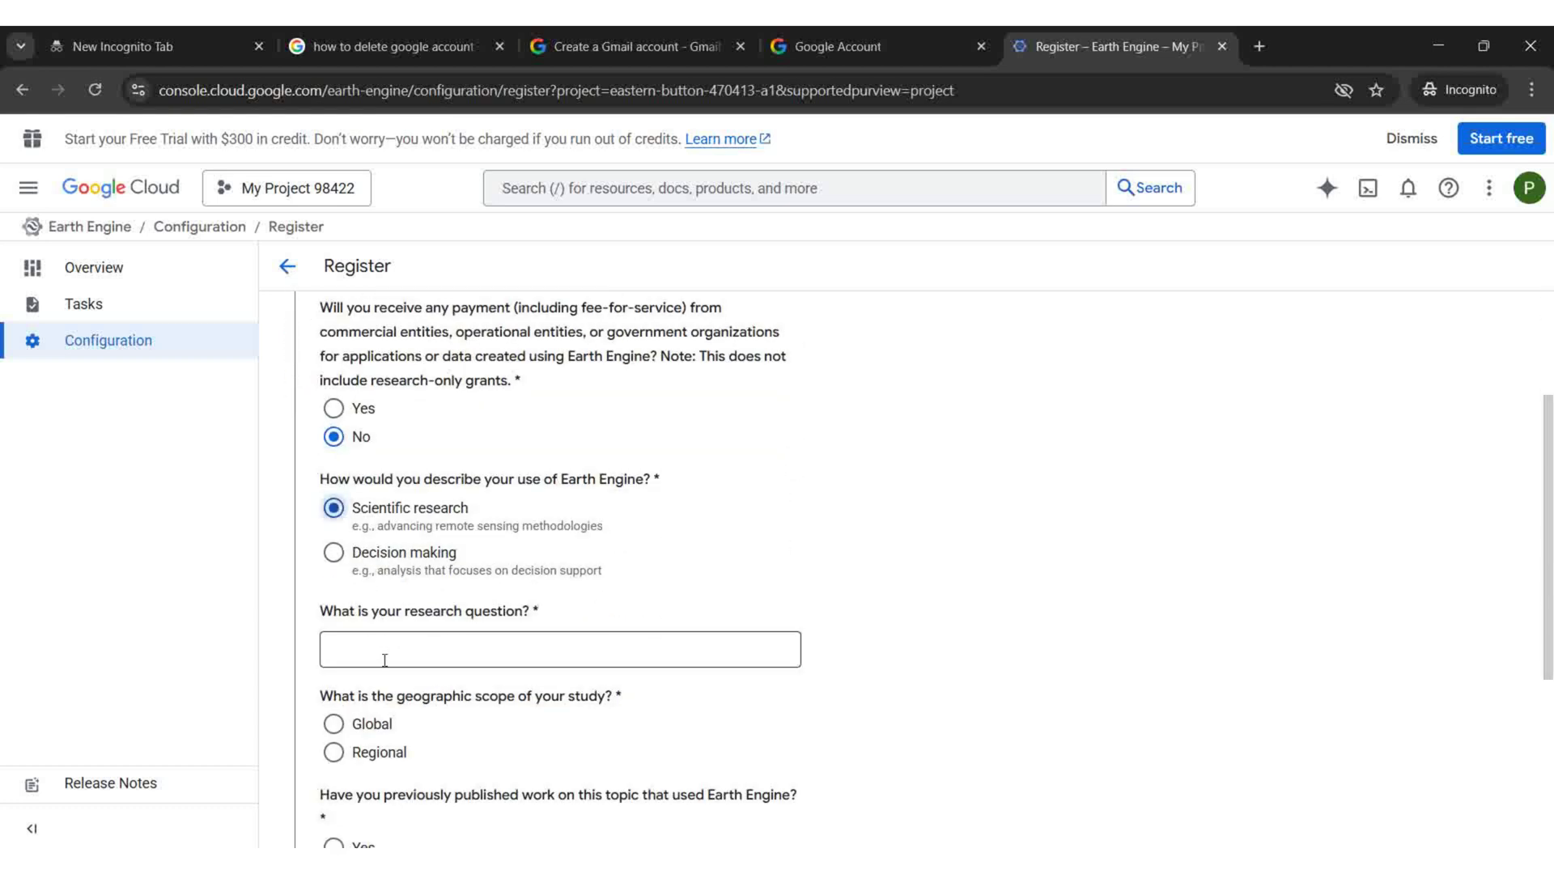
click(385, 659)
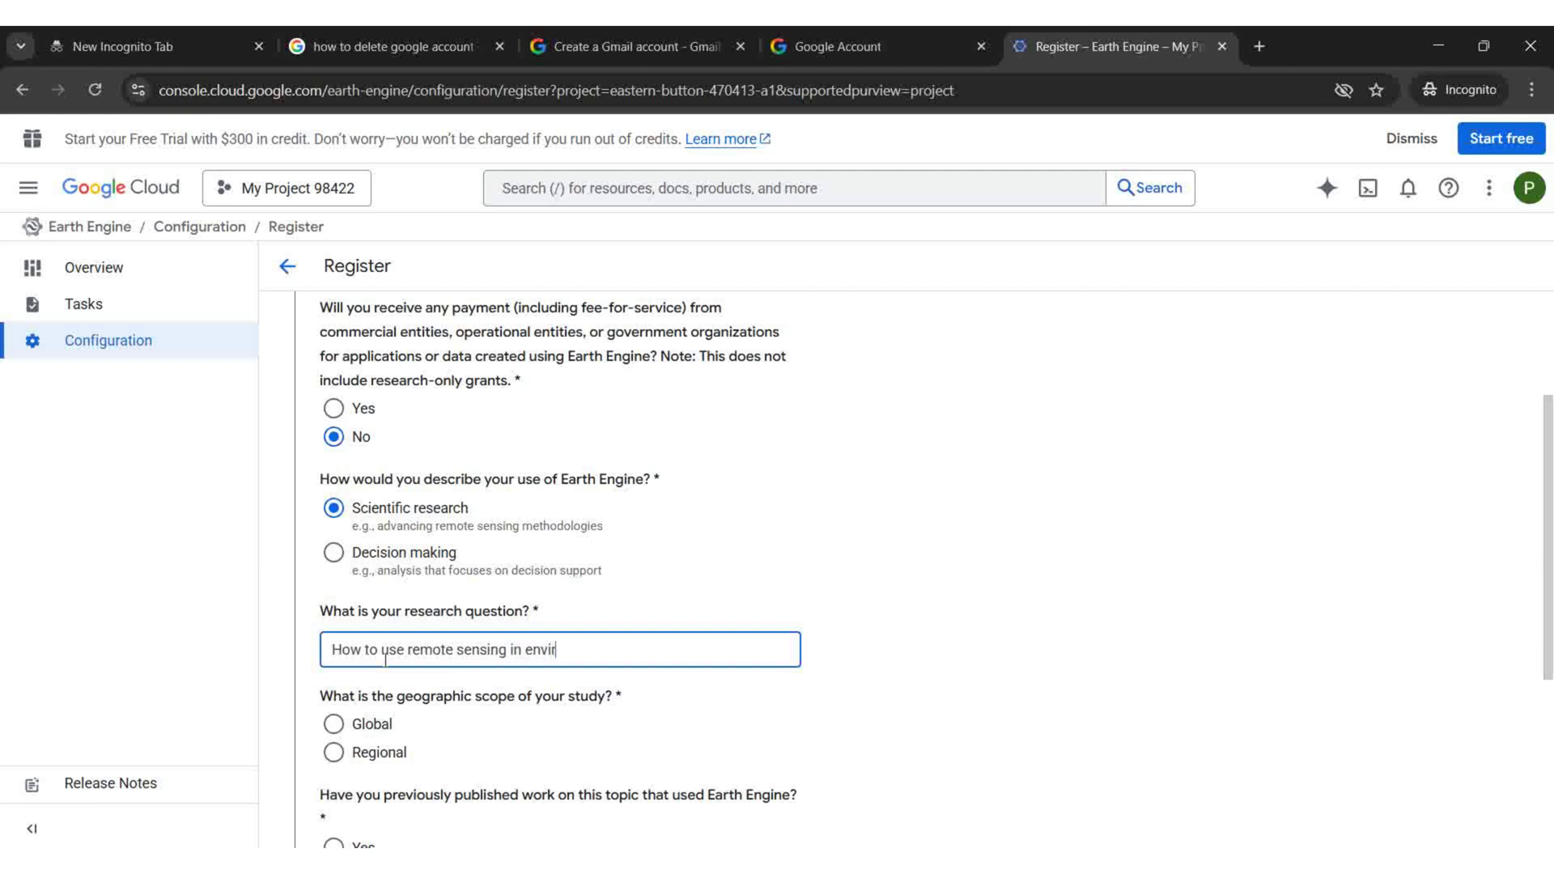
text(mental problems)
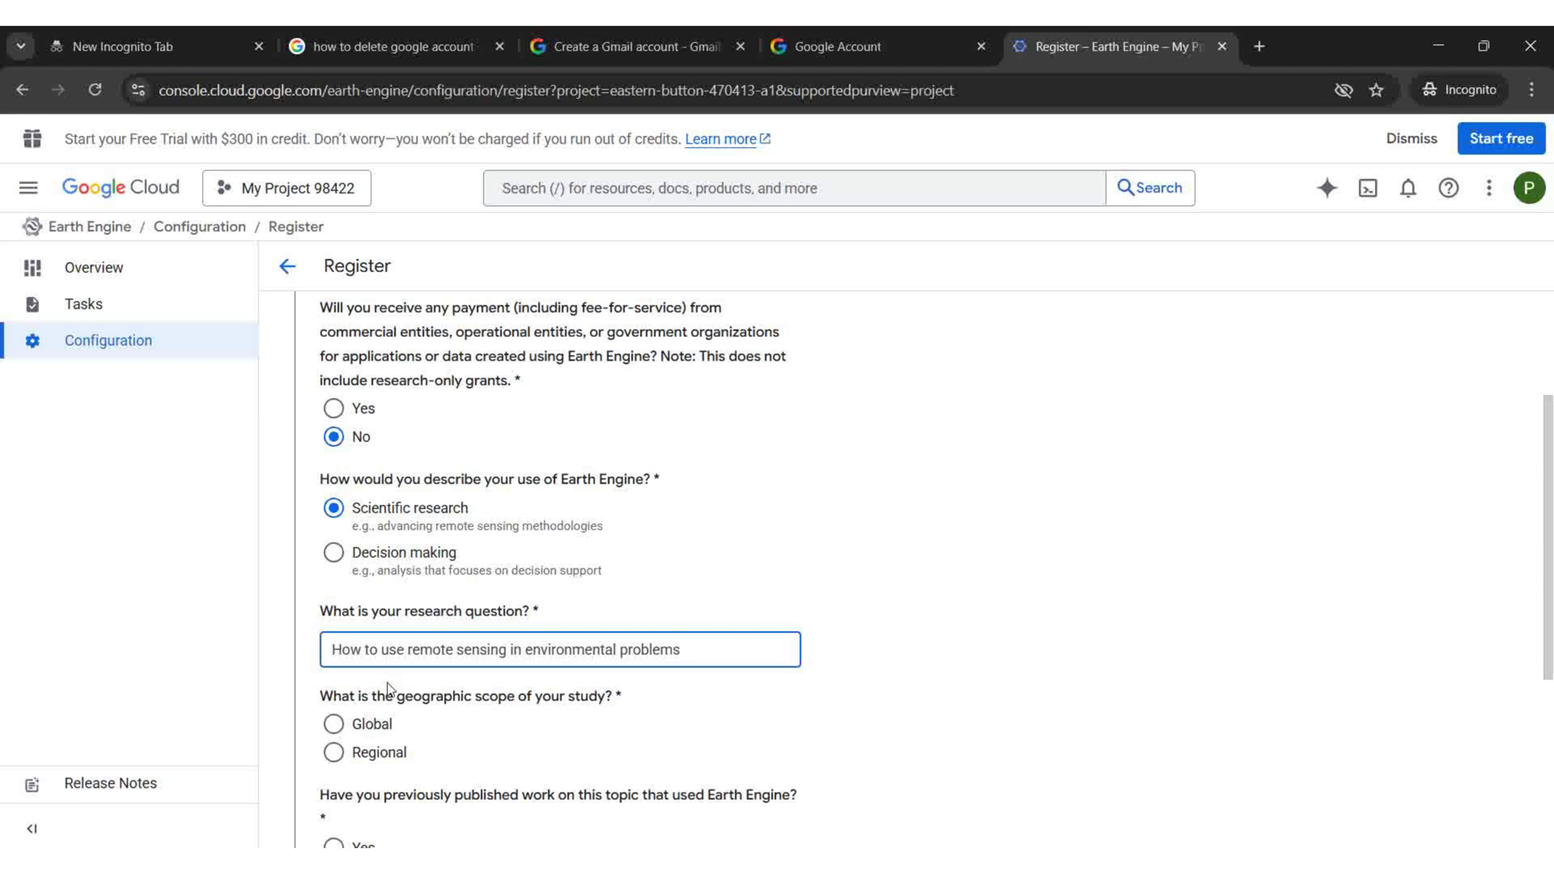
Step: Set scope to Global, answer No to published work, check eligibility, and advance to the plan step
scroll(385, 659, down, 1)
click(333, 623)
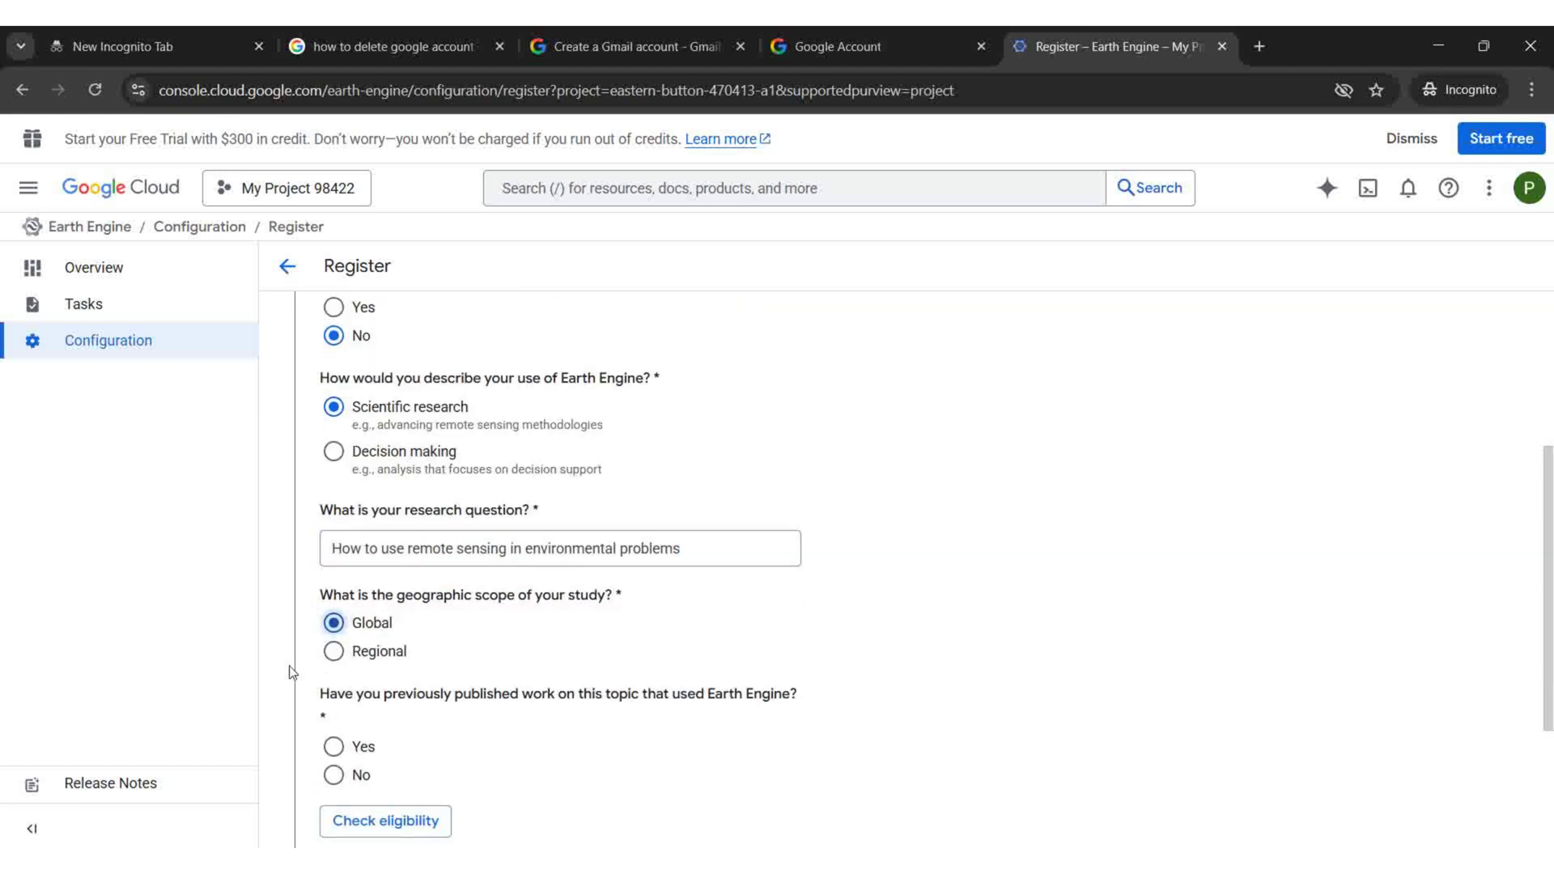
scroll(292, 672, down, 1)
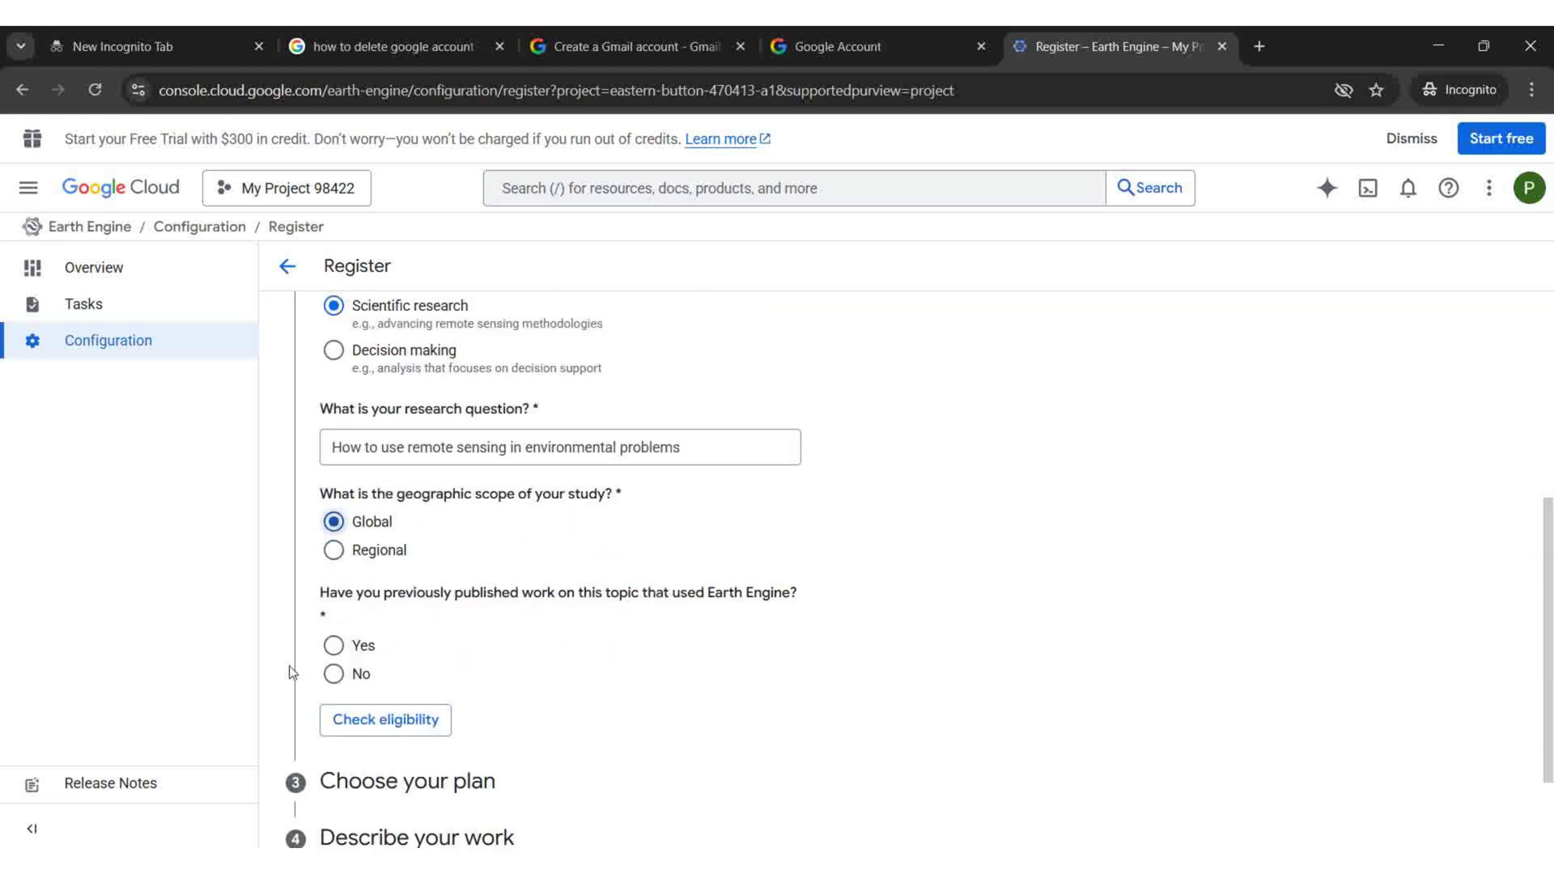
click(333, 671)
scroll(461, 662, down, 1)
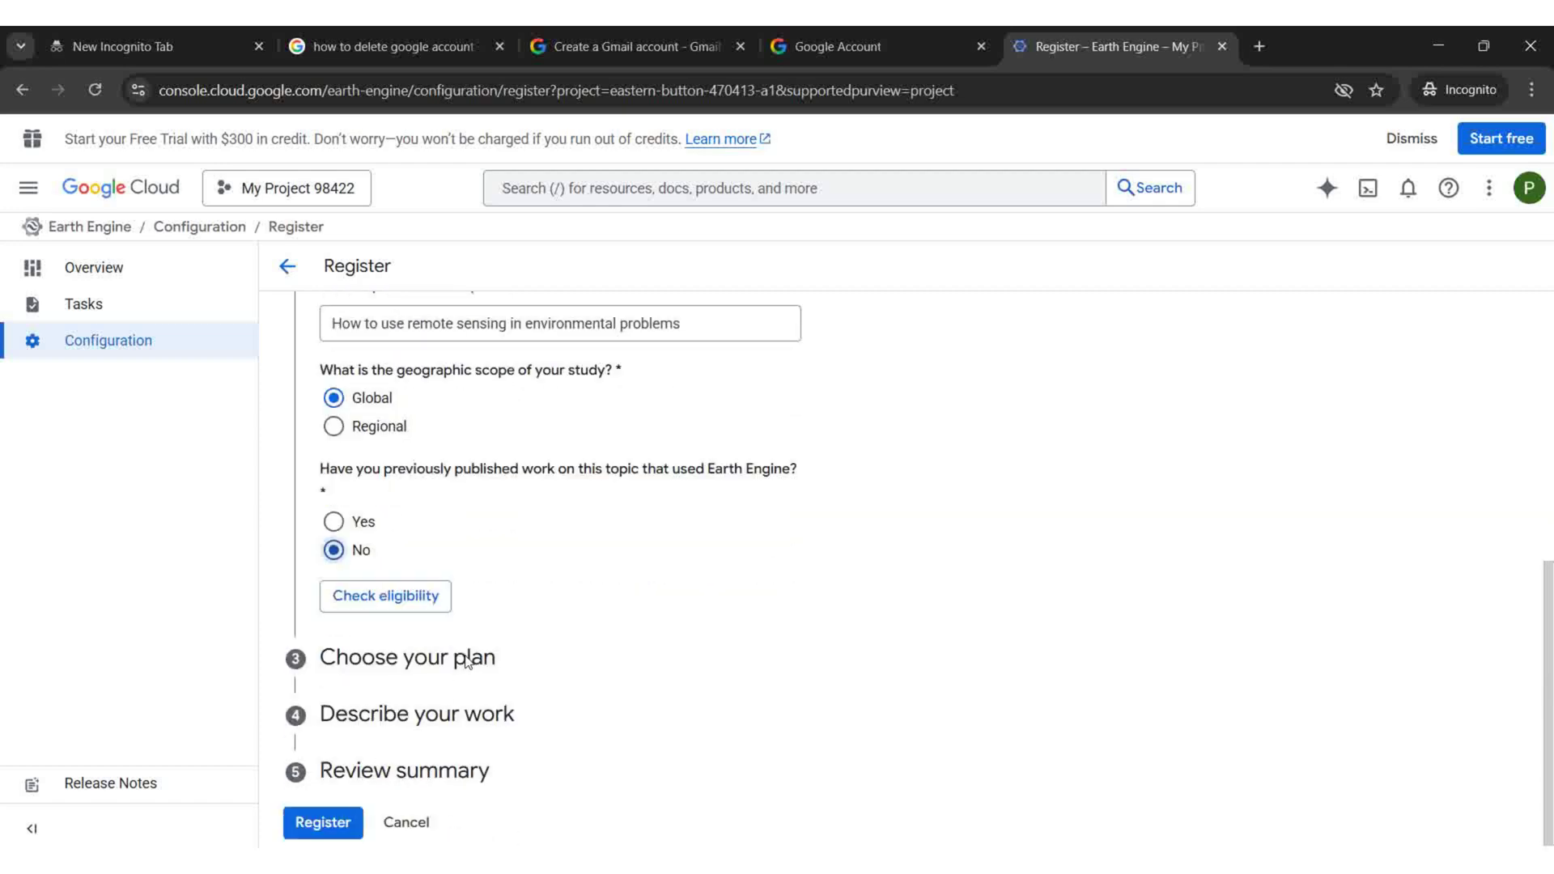
click(413, 591)
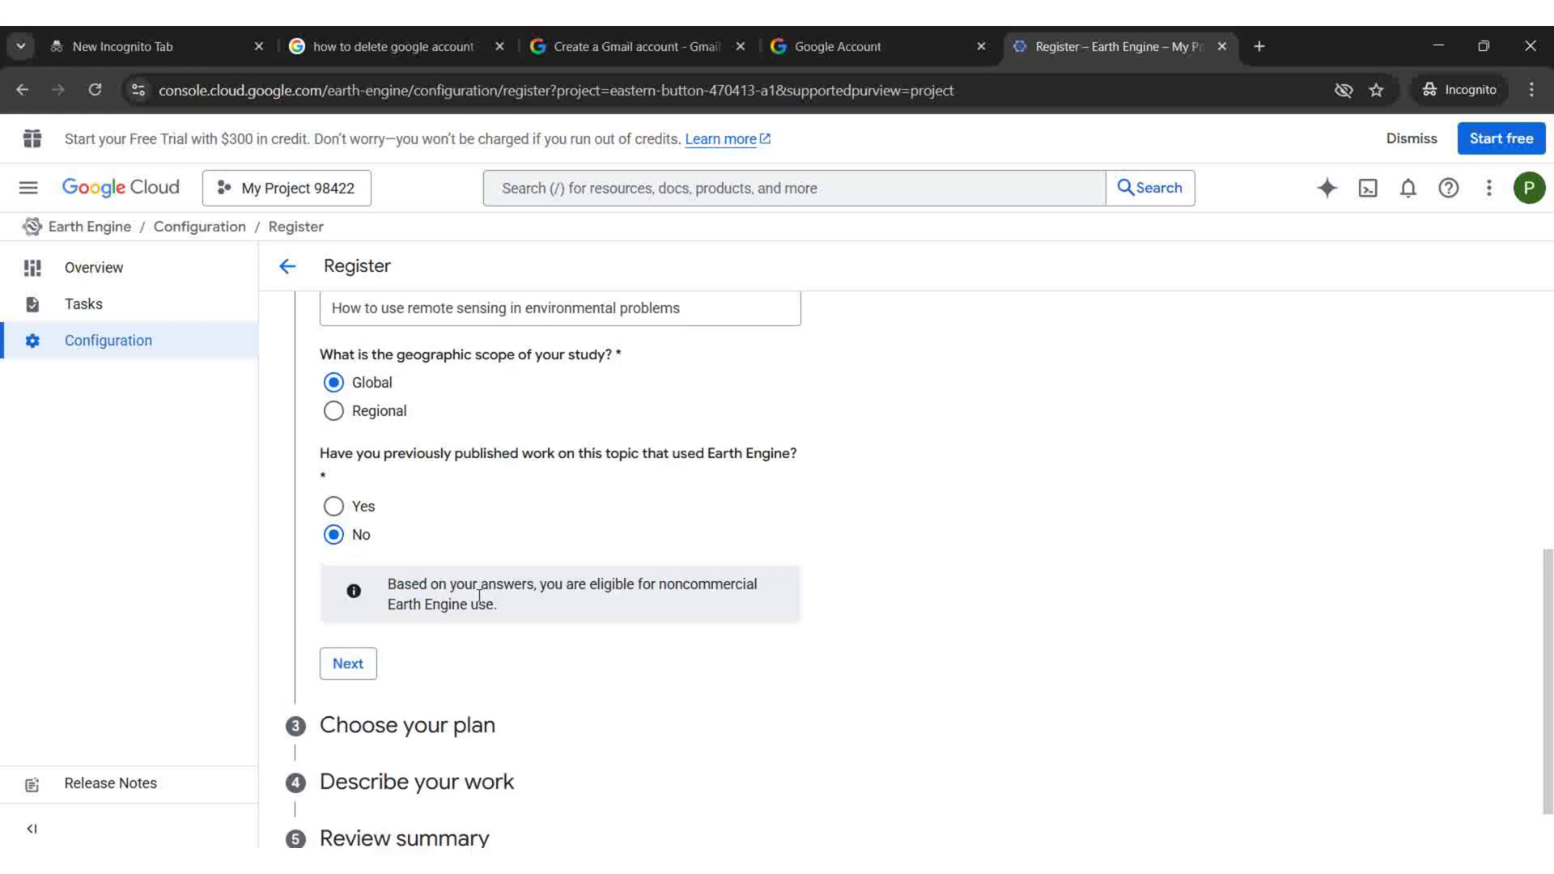
scroll(480, 593, down, 1)
click(357, 589)
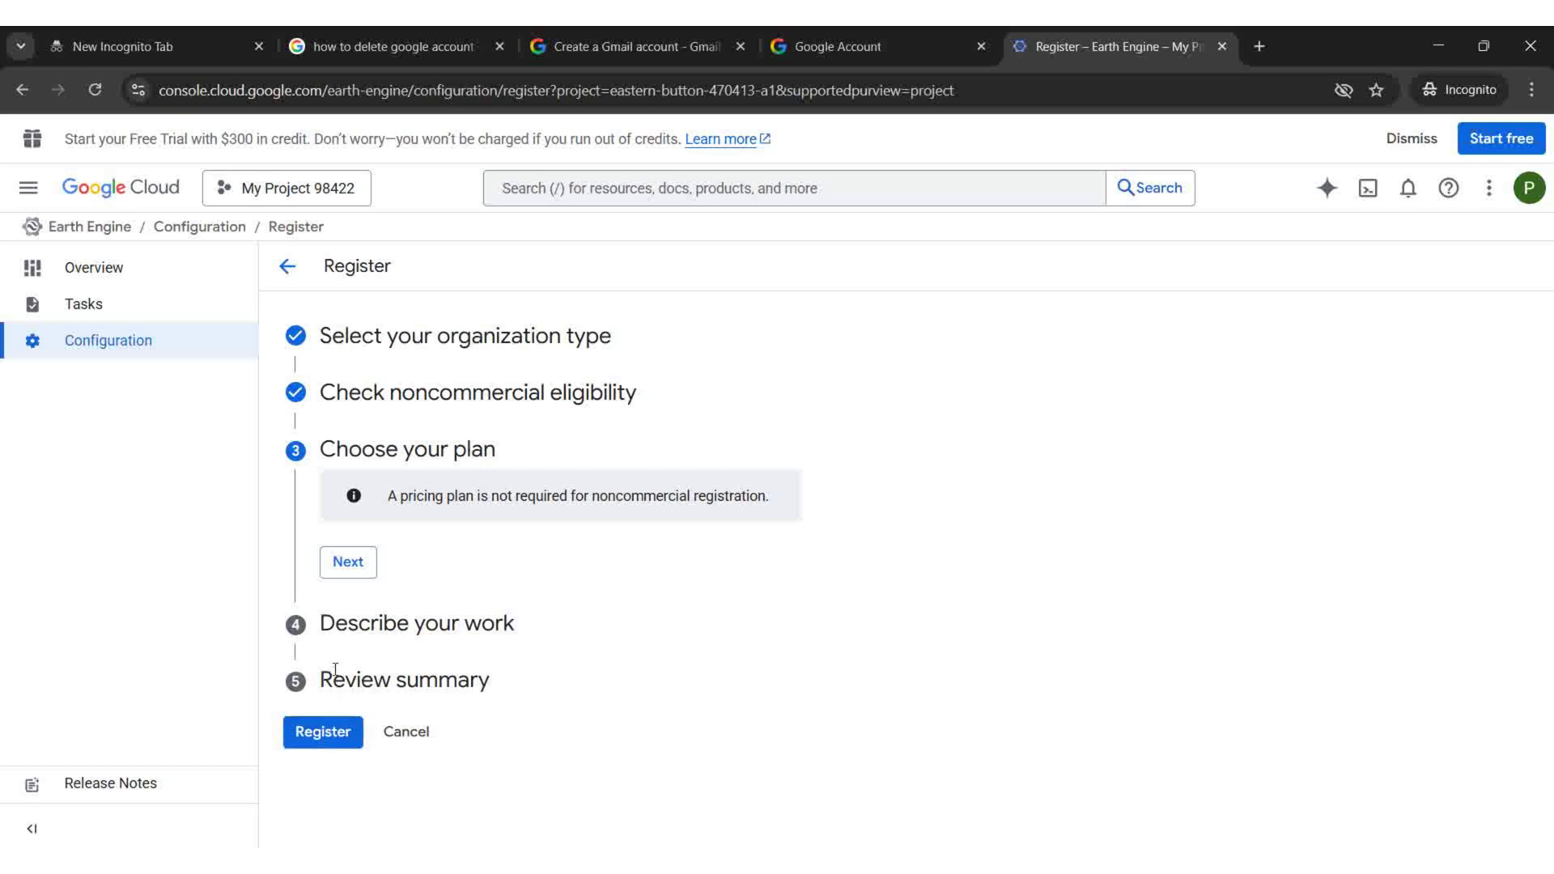
Step: Describe the work as Mitigation, Adaptation and Protection & conservation
click(340, 571)
click(337, 570)
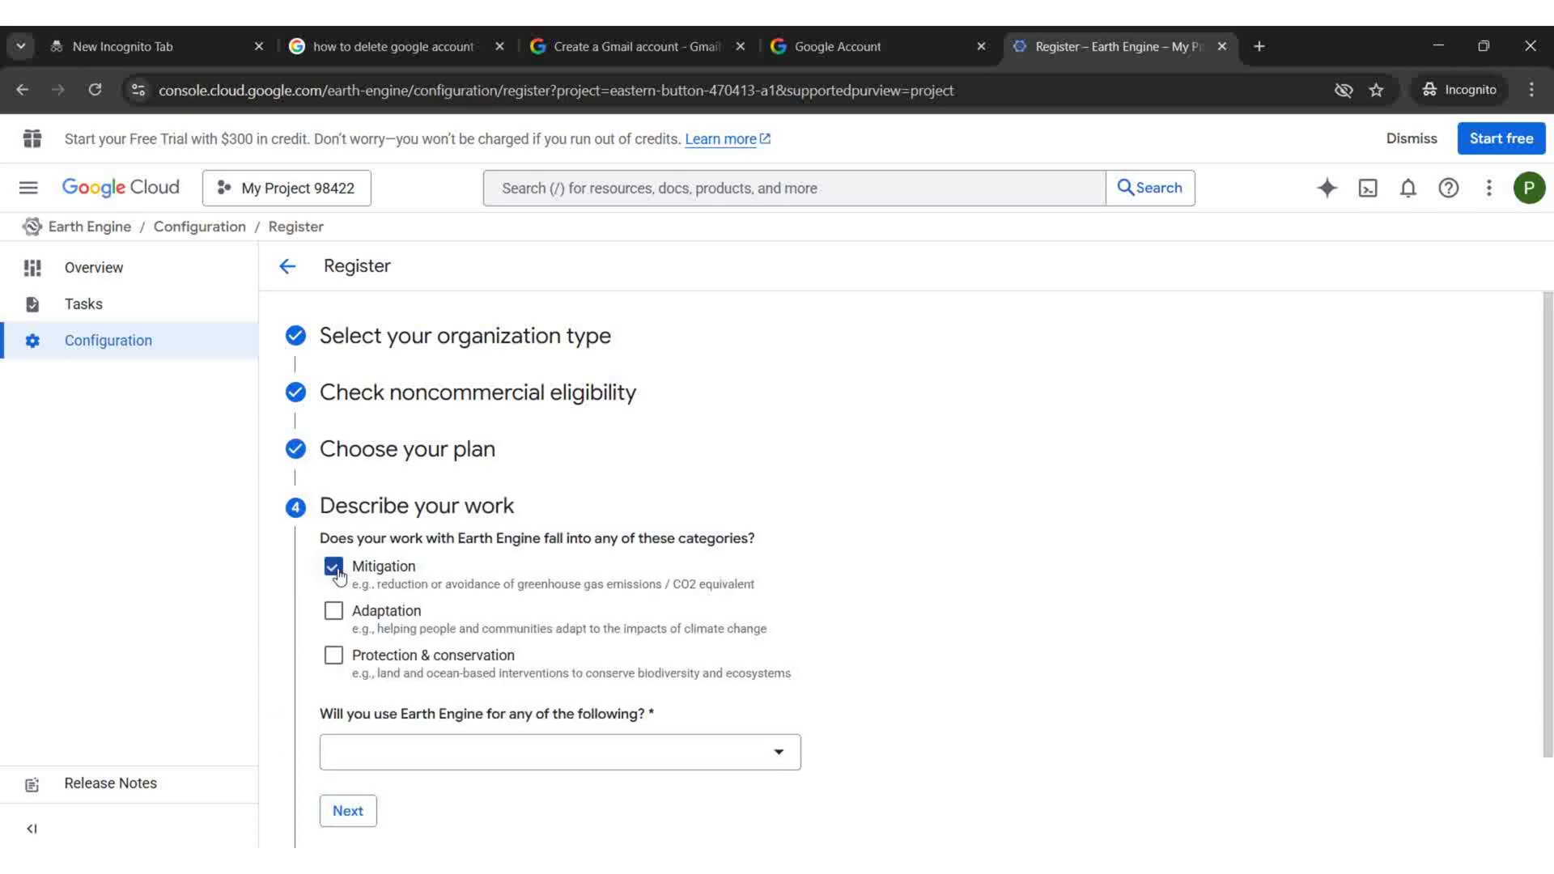
click(334, 616)
click(333, 653)
Step: Tick Agriculture, Air Quality / Pollution and Classroom or education as planned Earth Engine uses
click(777, 753)
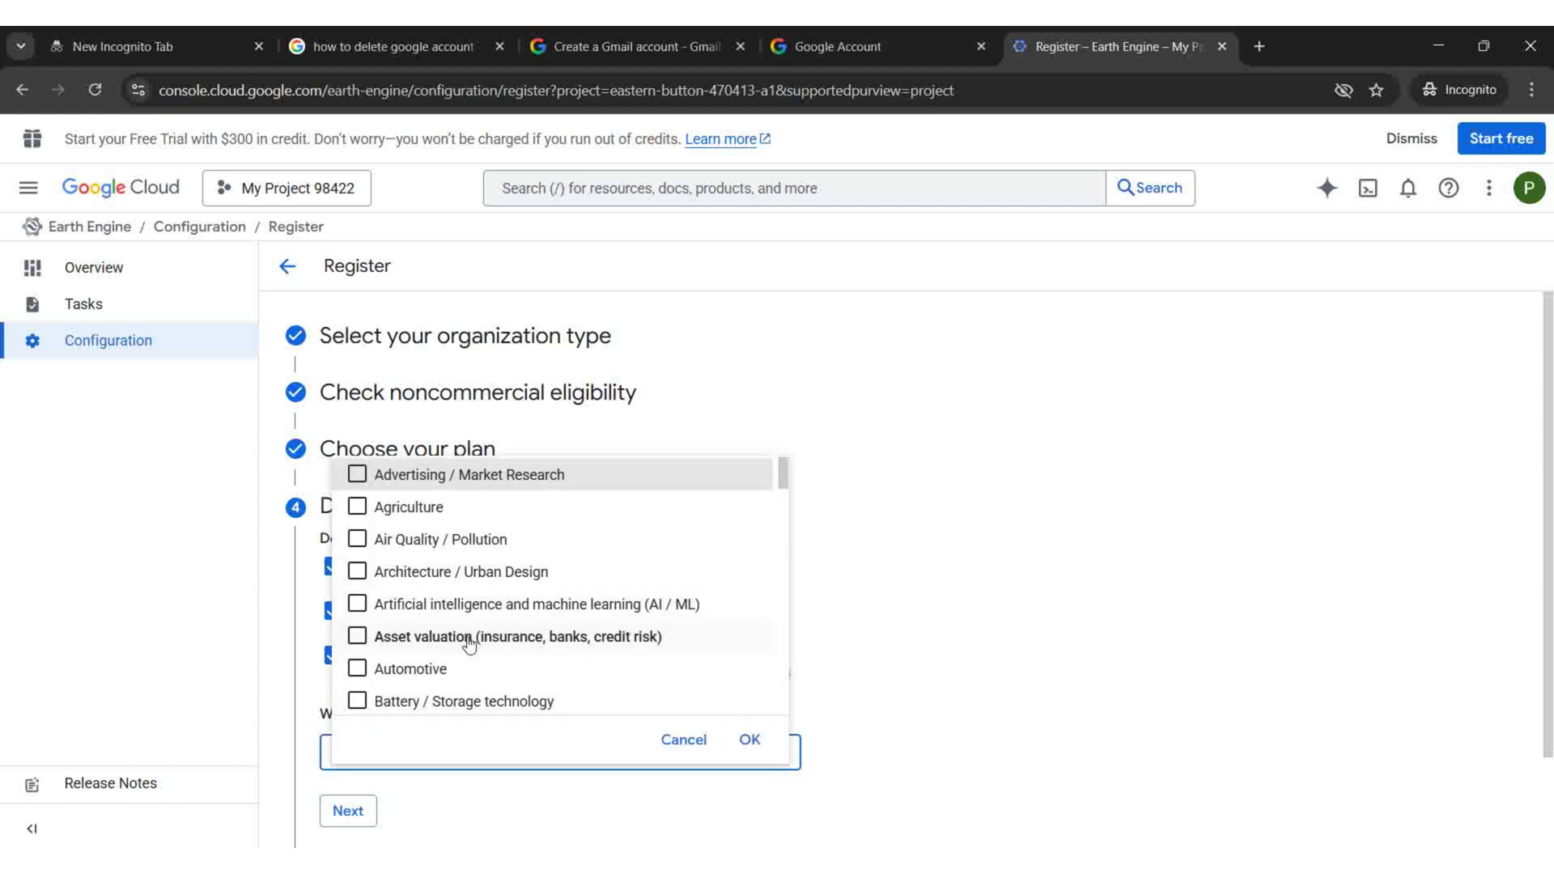
scroll(470, 645, down, 3)
scroll(470, 645, down, 1)
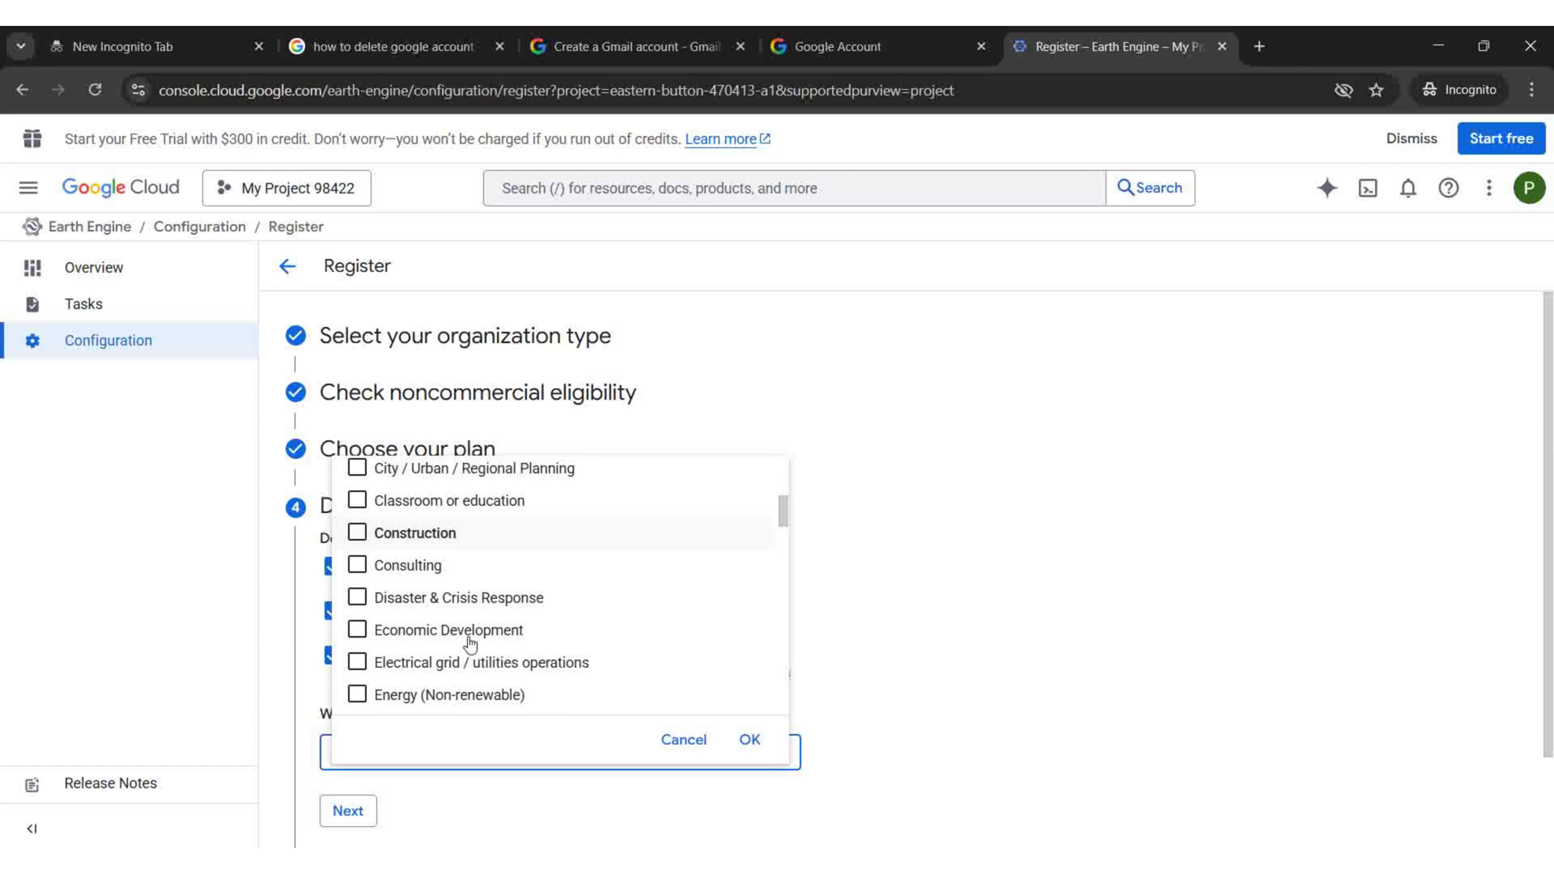
scroll(470, 645, down, 3)
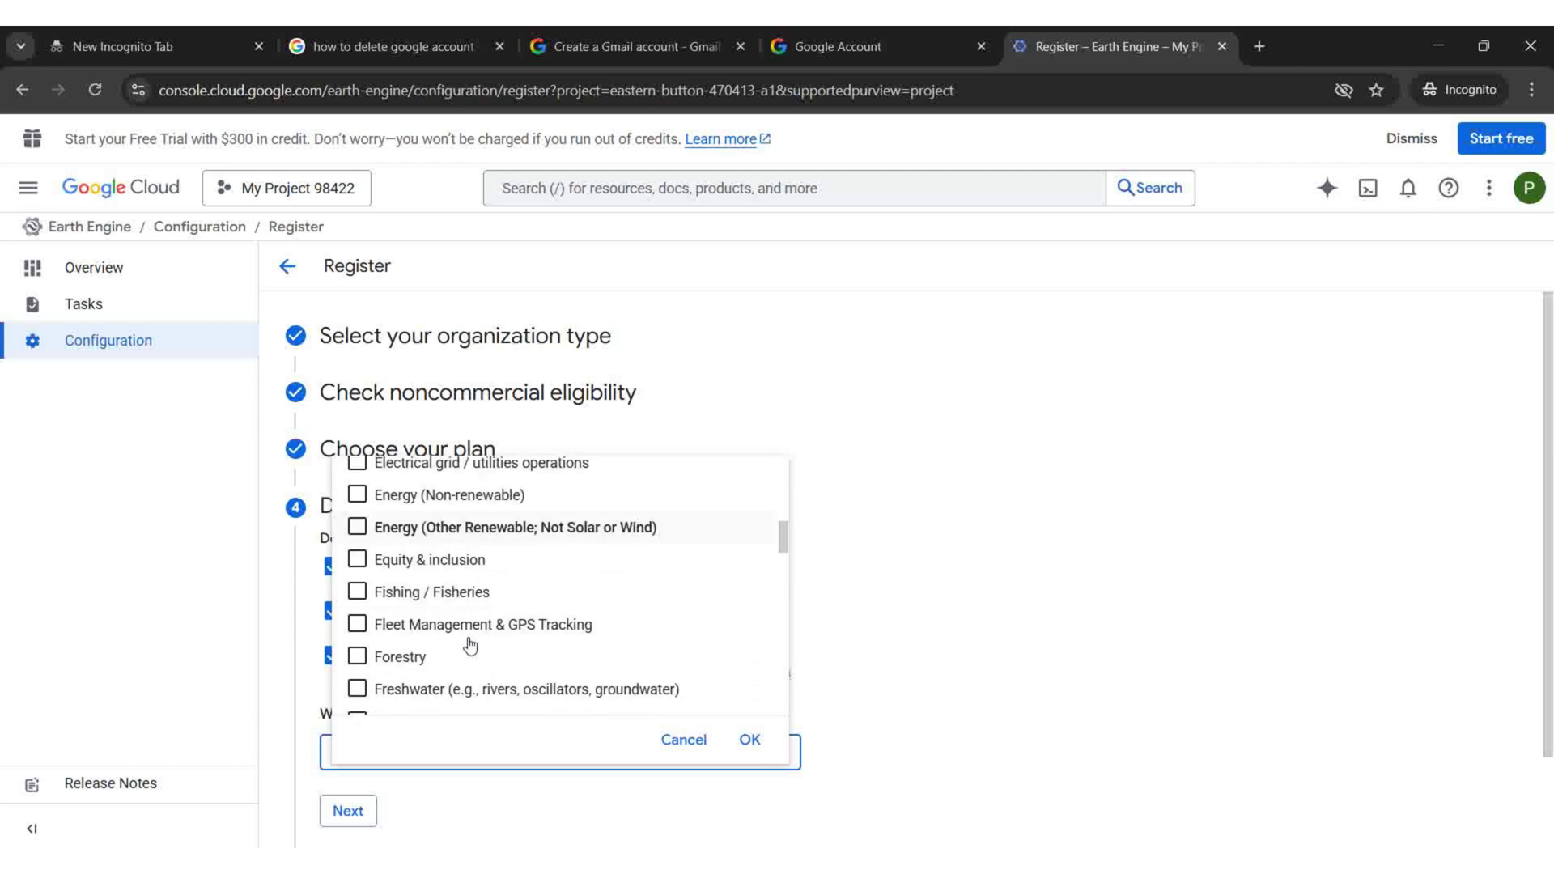
scroll(470, 645, down, 2)
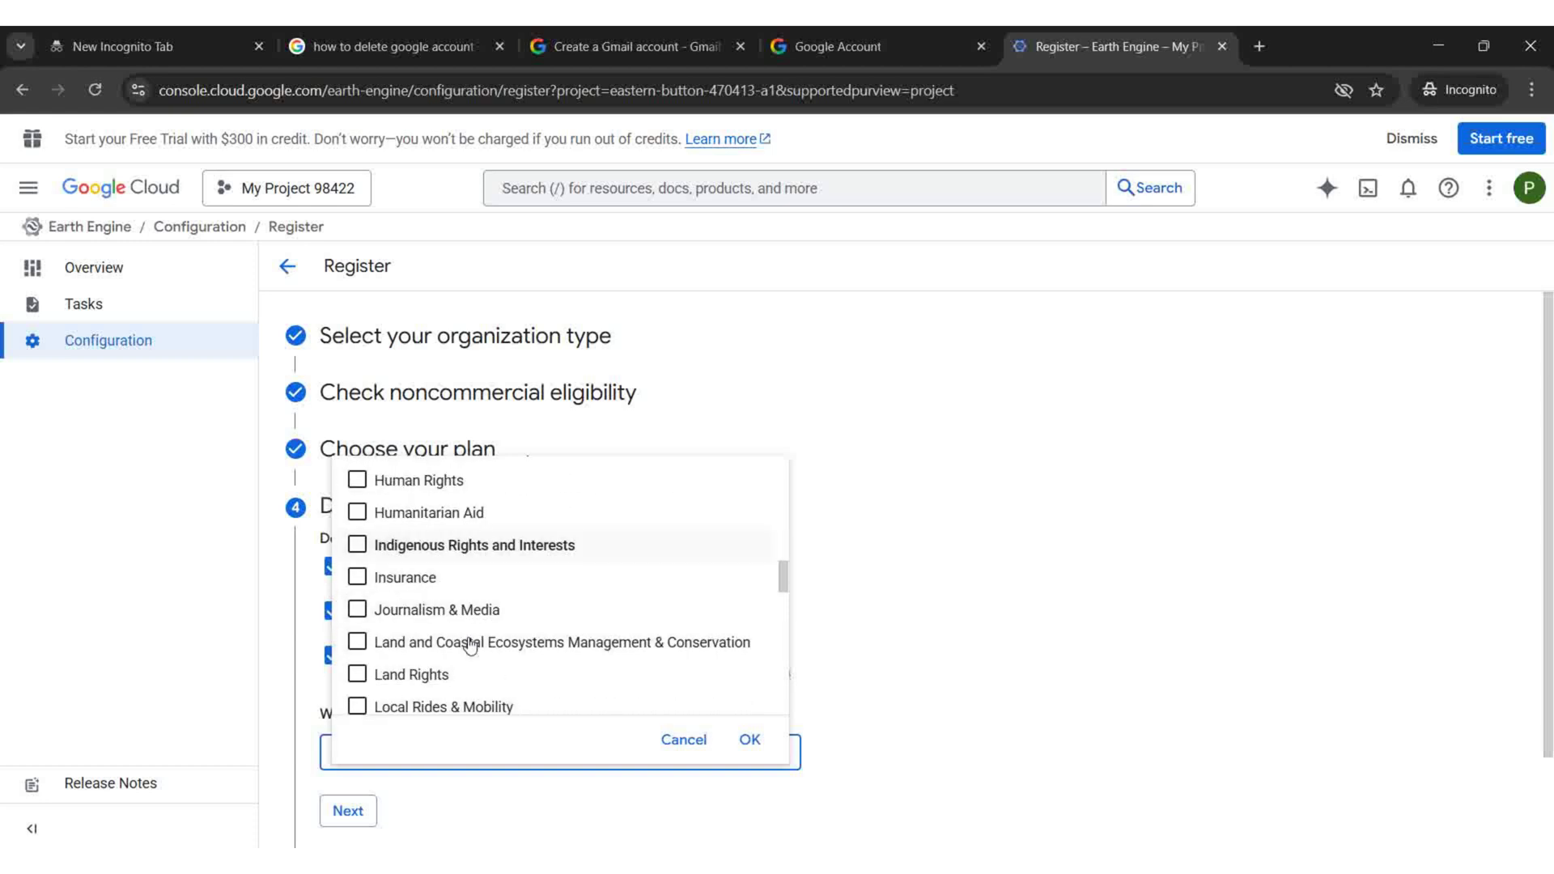
scroll(470, 645, down, 3)
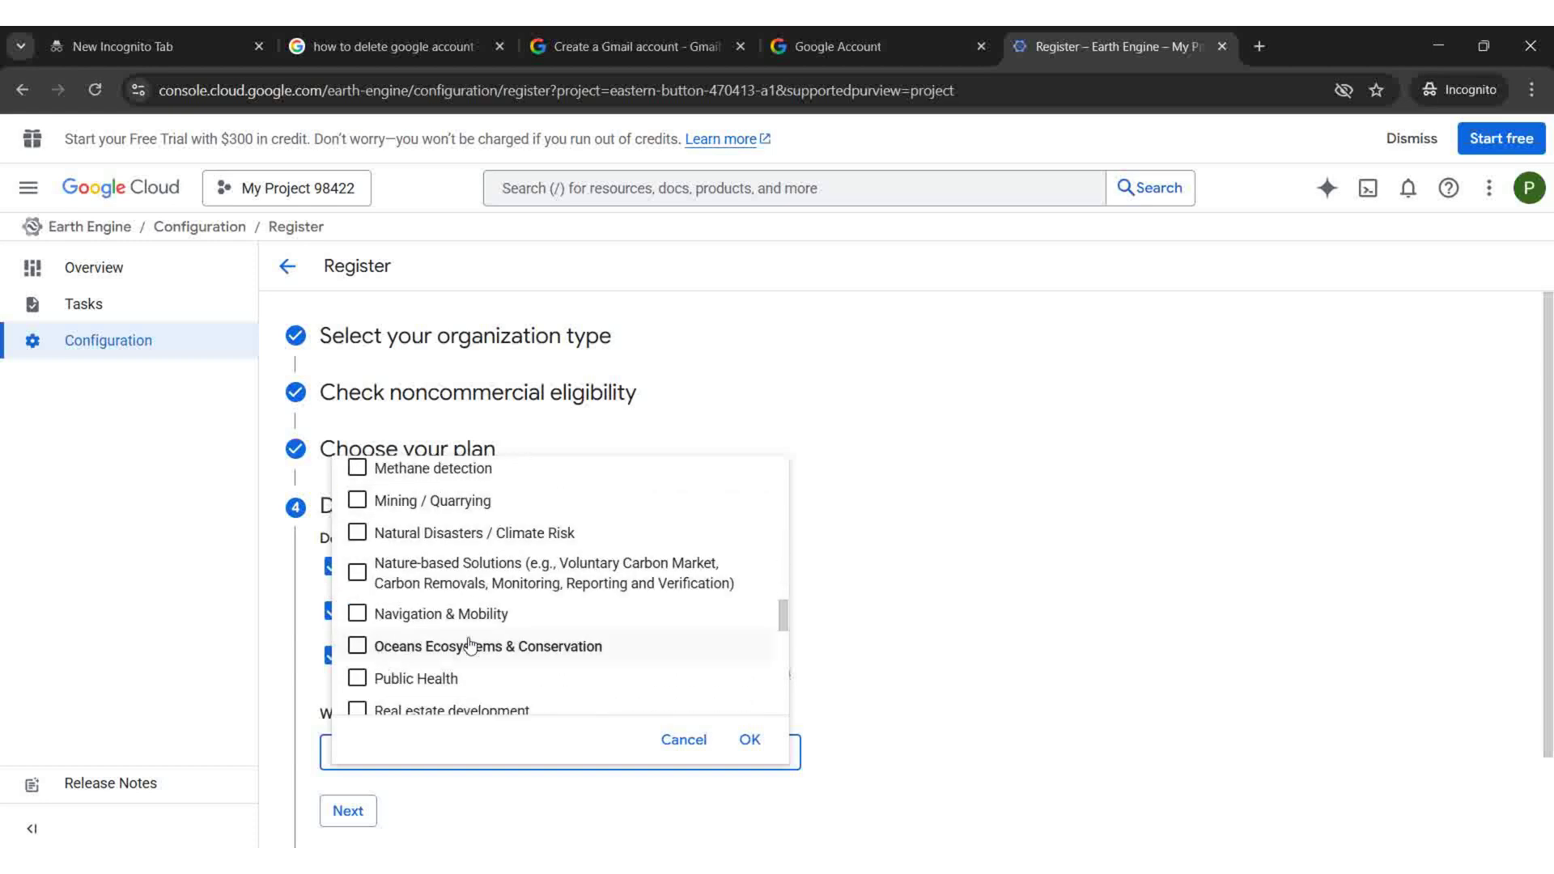
scroll(471, 645, down, 4)
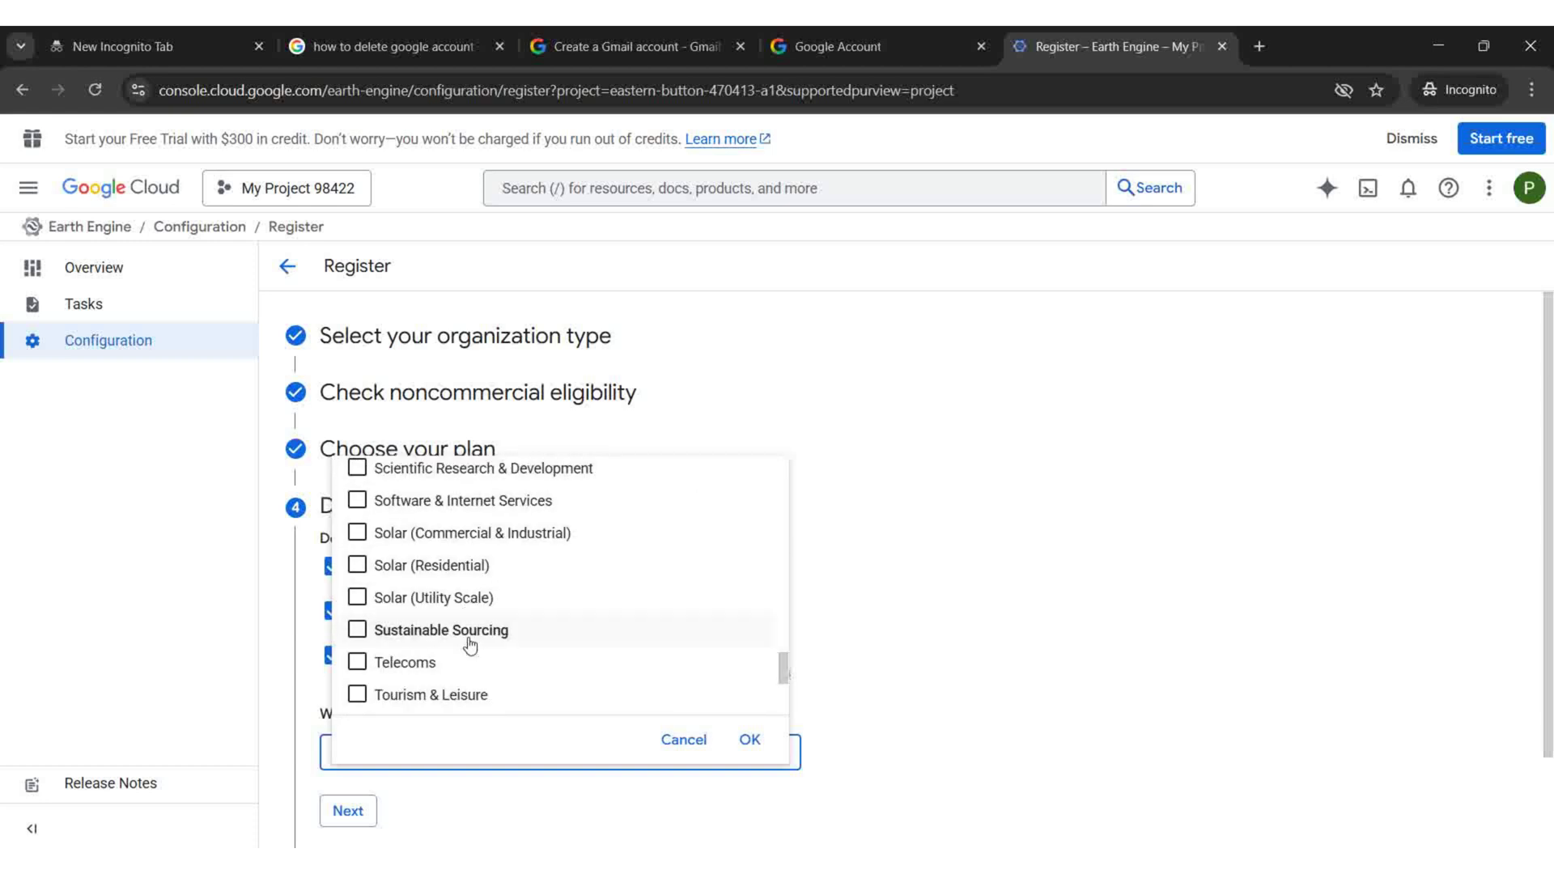
scroll(470, 645, down, 3)
scroll(470, 645, up, 6)
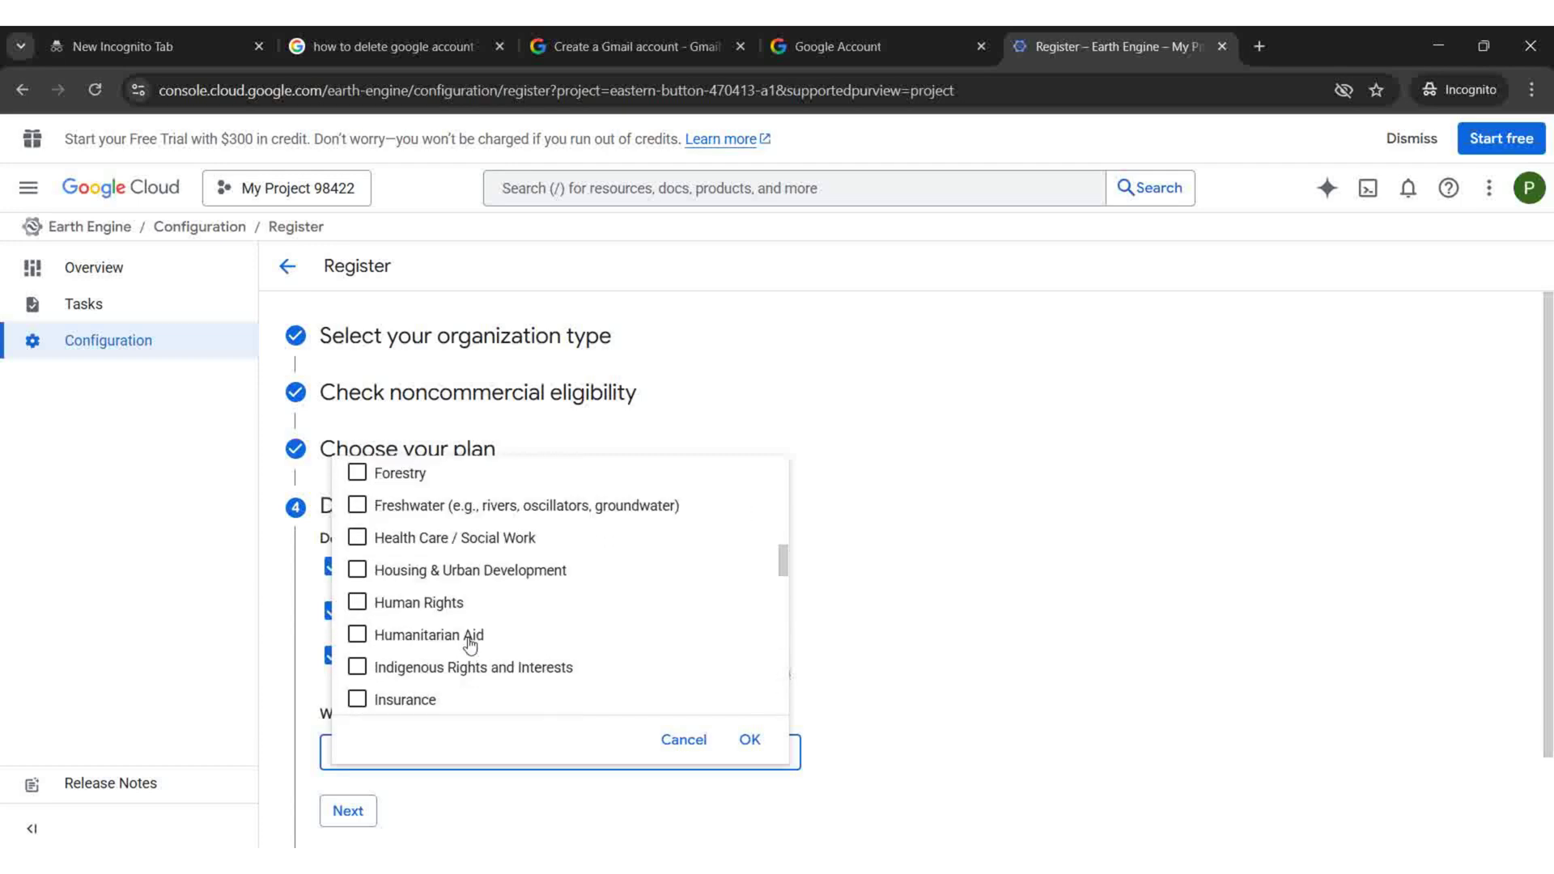
scroll(470, 645, up, 5)
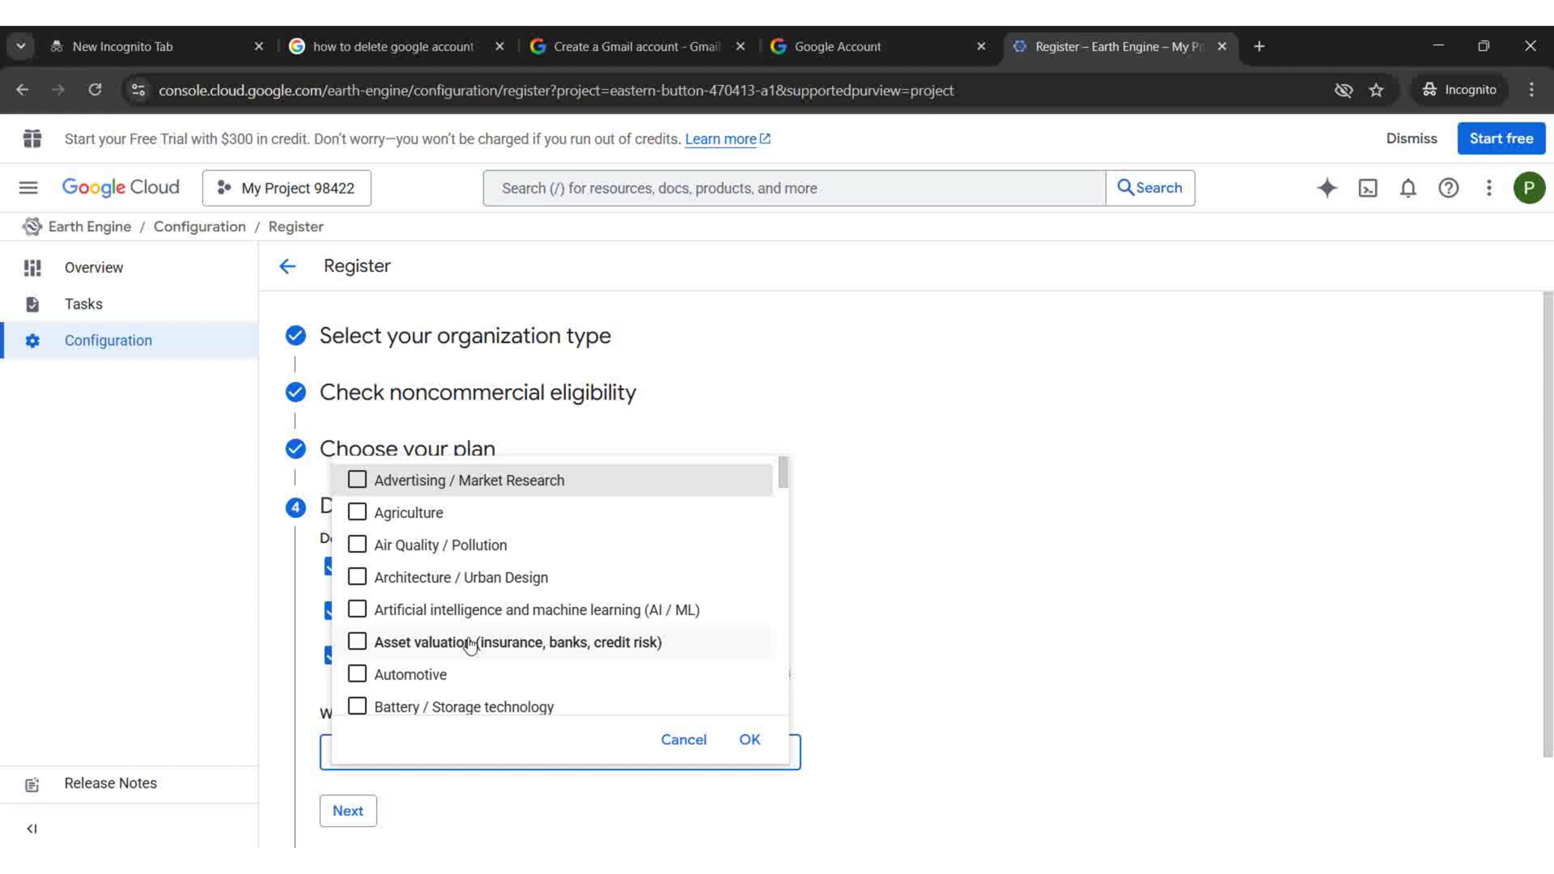
click(366, 514)
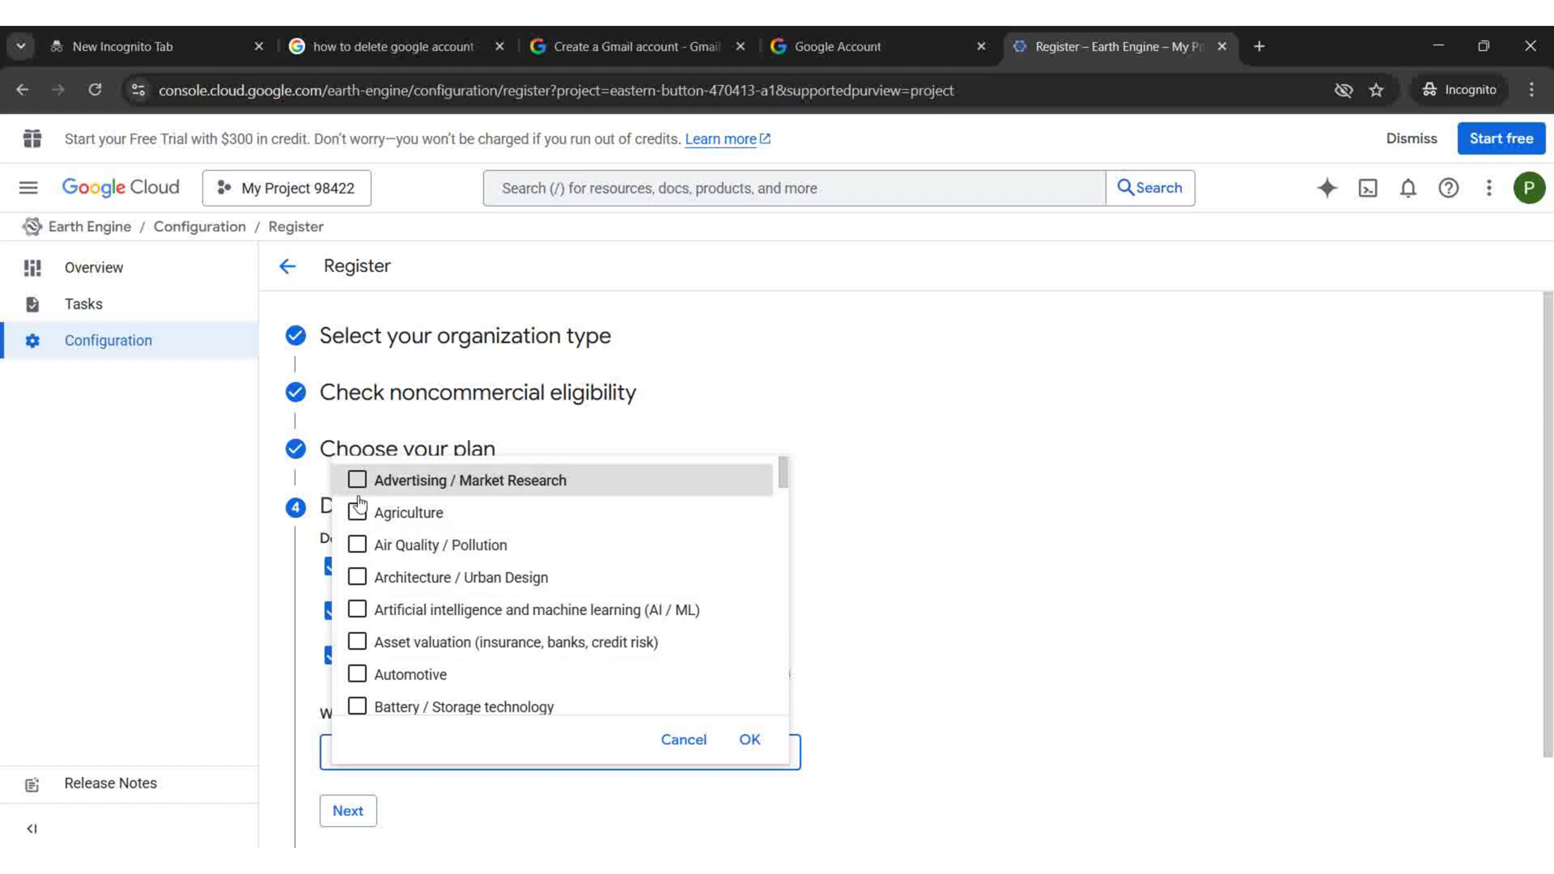
click(373, 547)
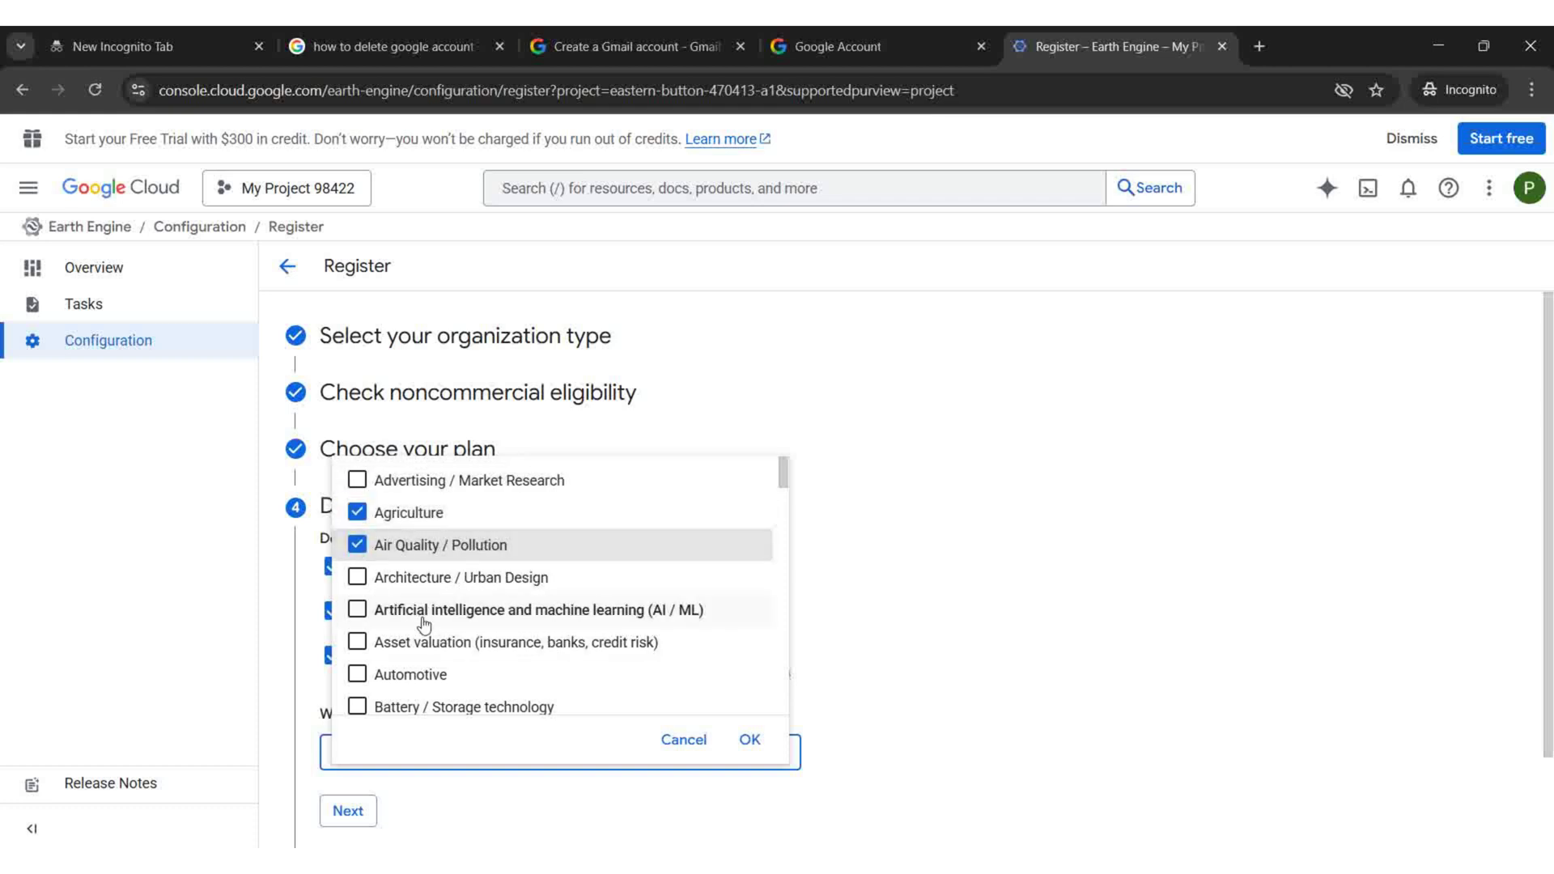
scroll(376, 606, down, 1)
scroll(501, 645, down, 3)
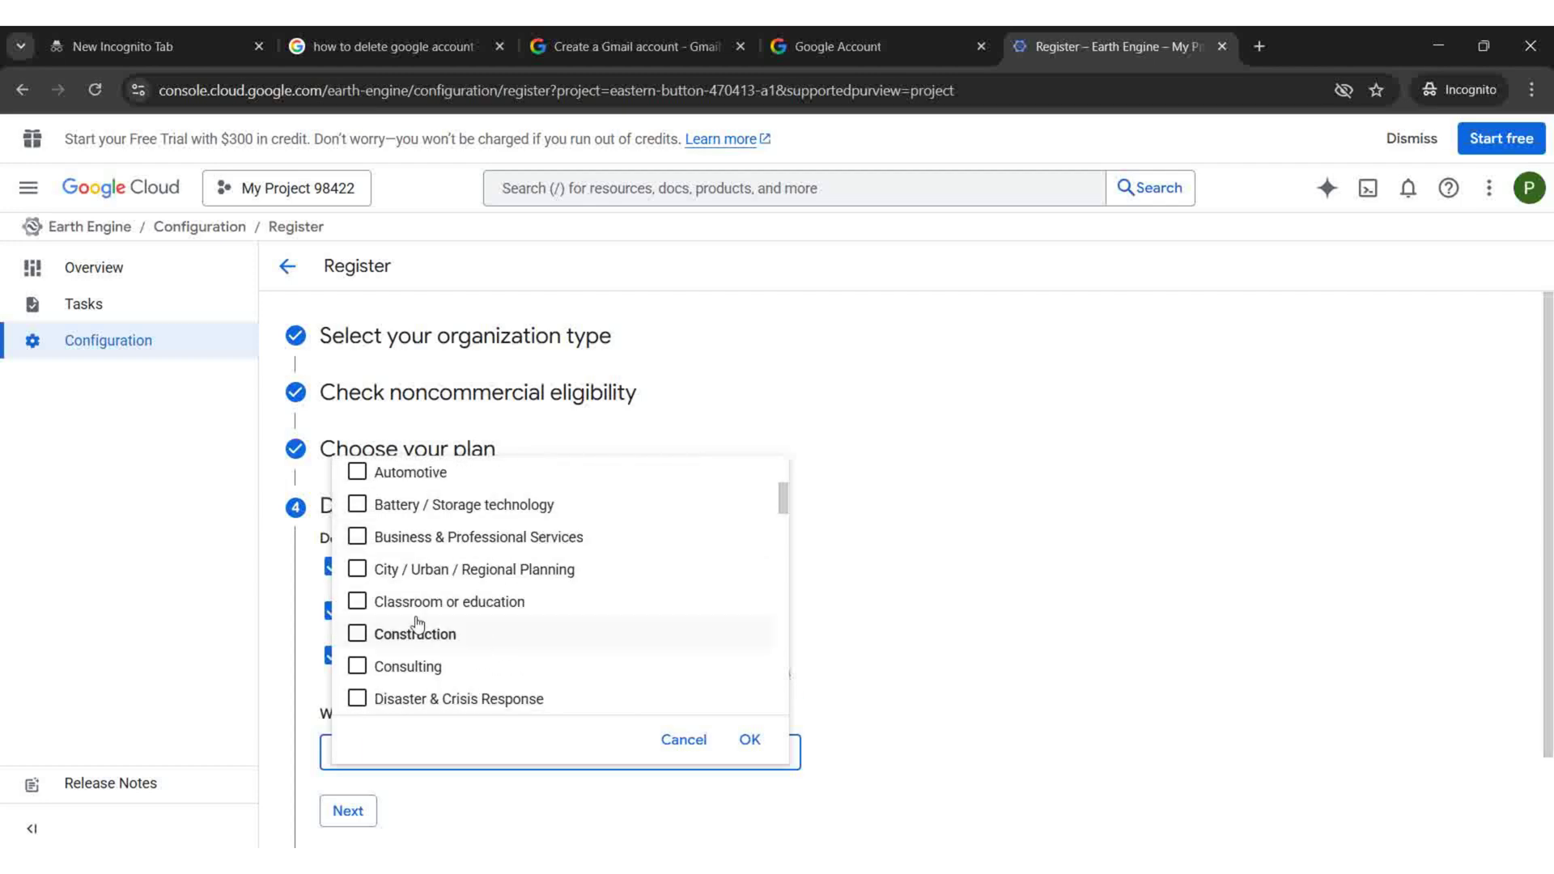
click(359, 602)
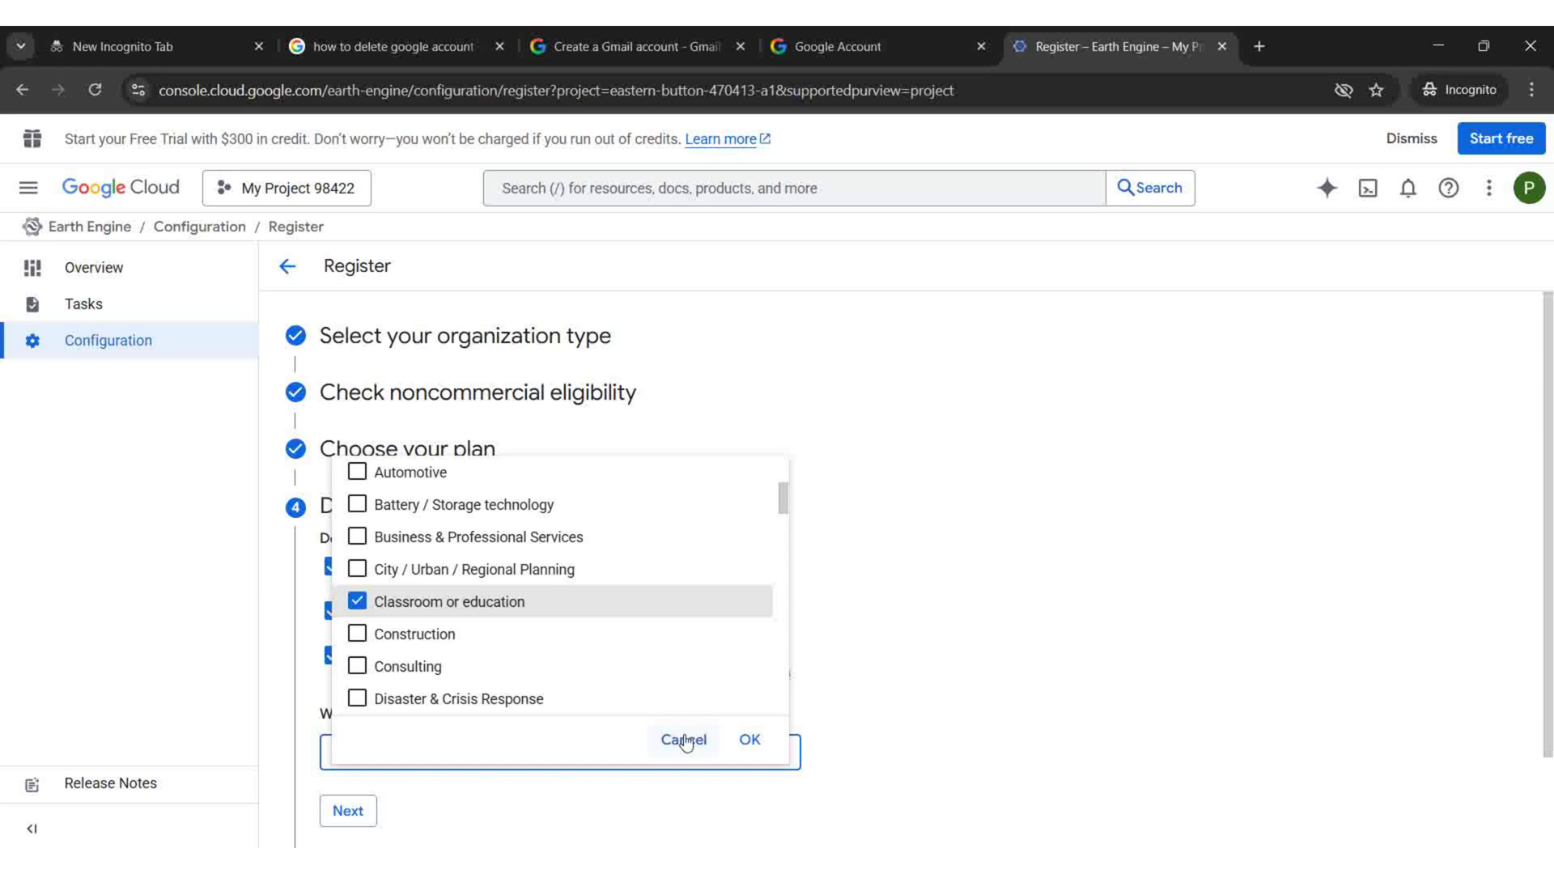
Step: Confirm the three chosen uses and advance to the registration review summary
click(748, 739)
scroll(890, 724, down, 1)
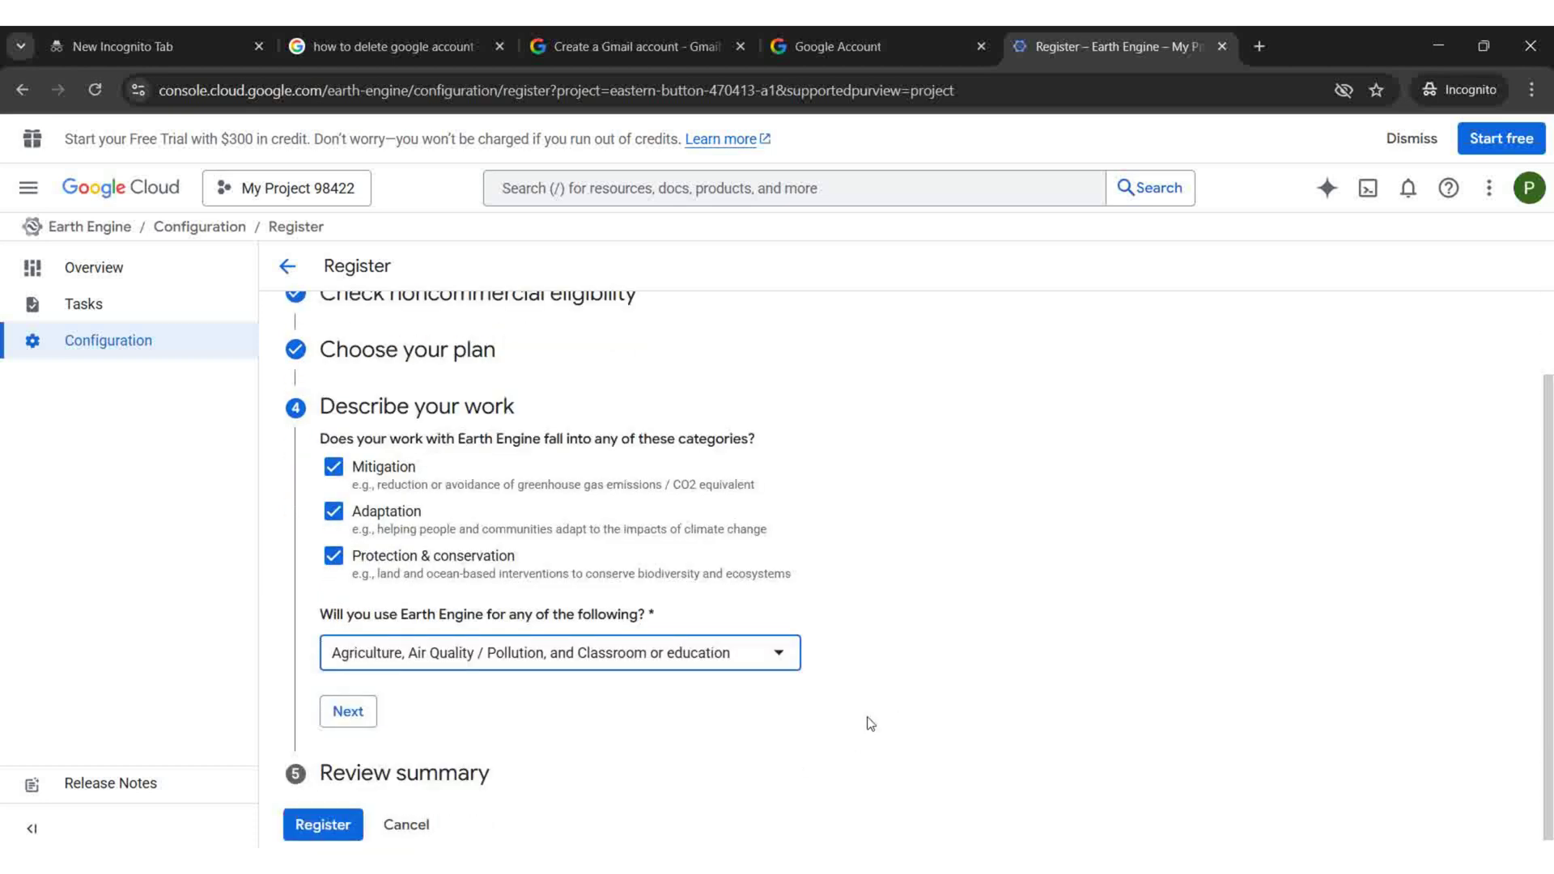
click(363, 697)
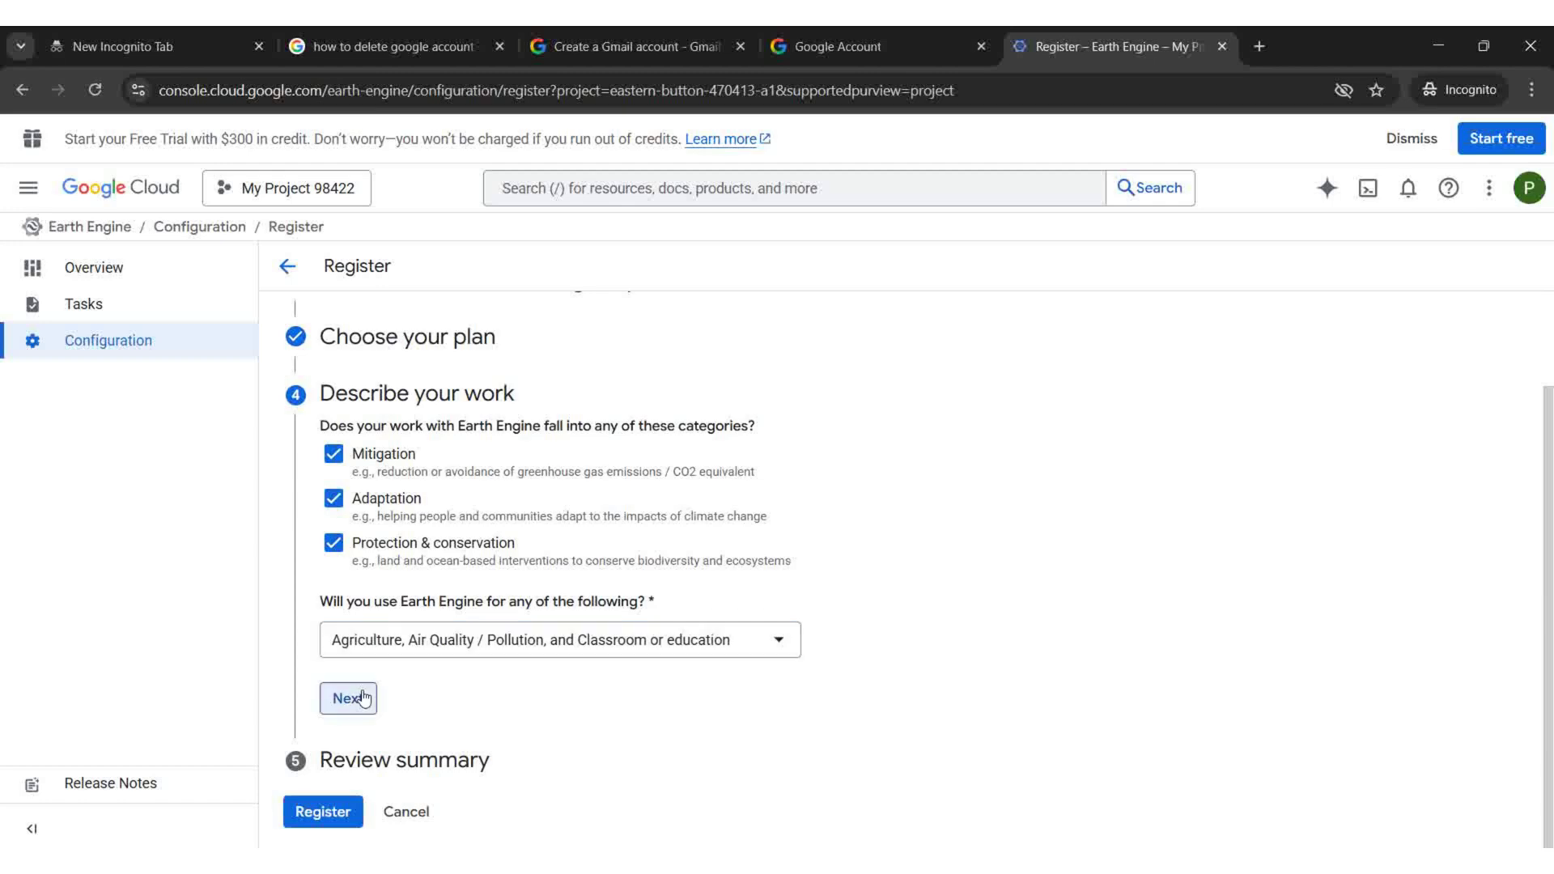
scroll(362, 693, down, 10)
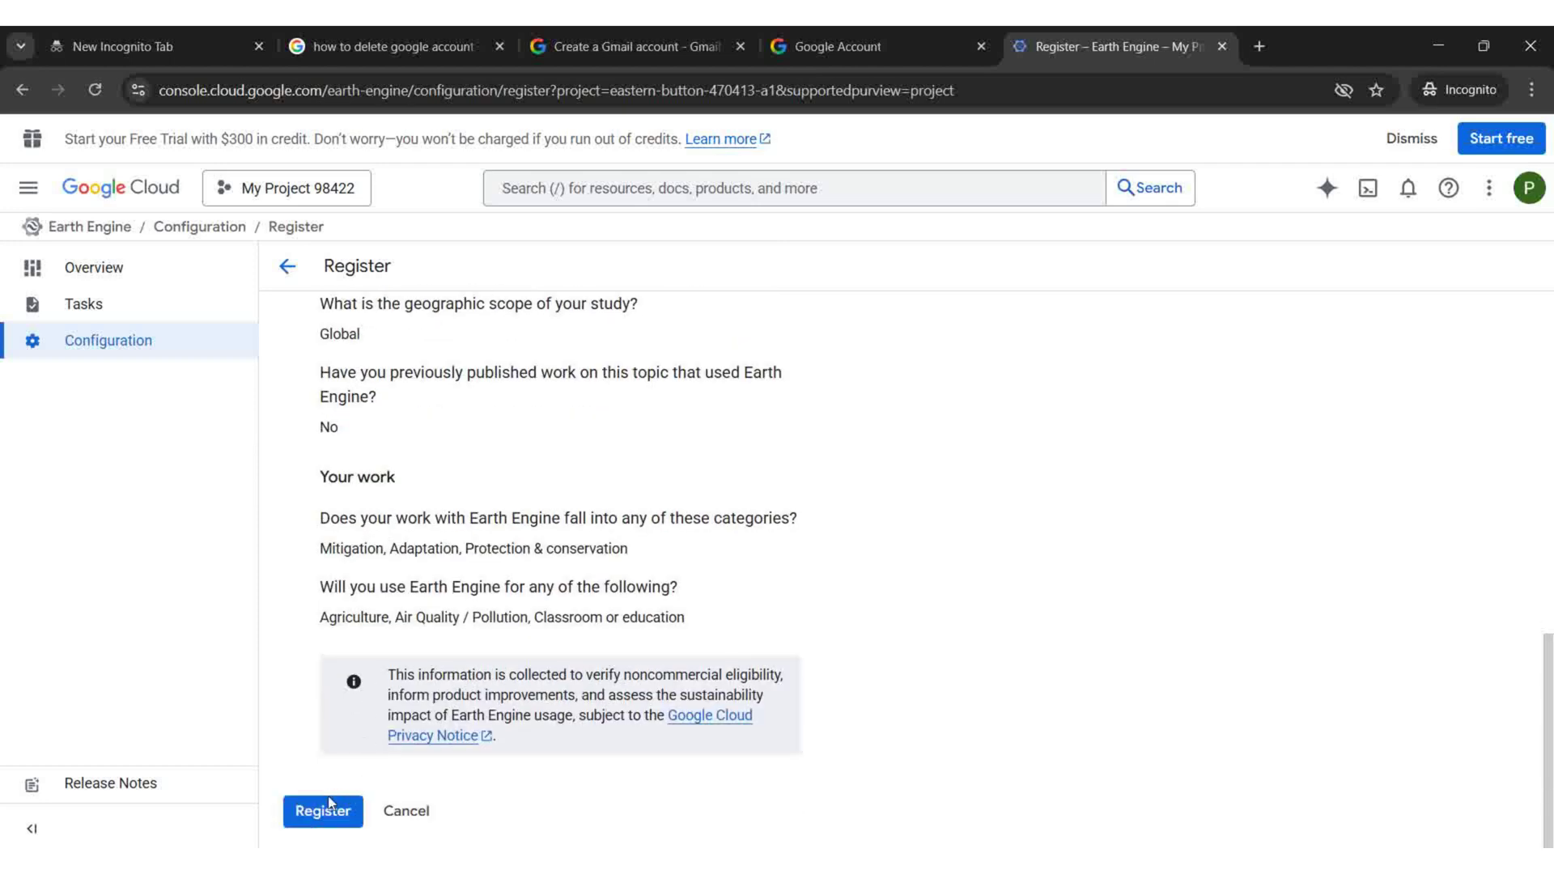
Step: Submit the registration and enable the Earth Engine API after viewing its details page
click(328, 812)
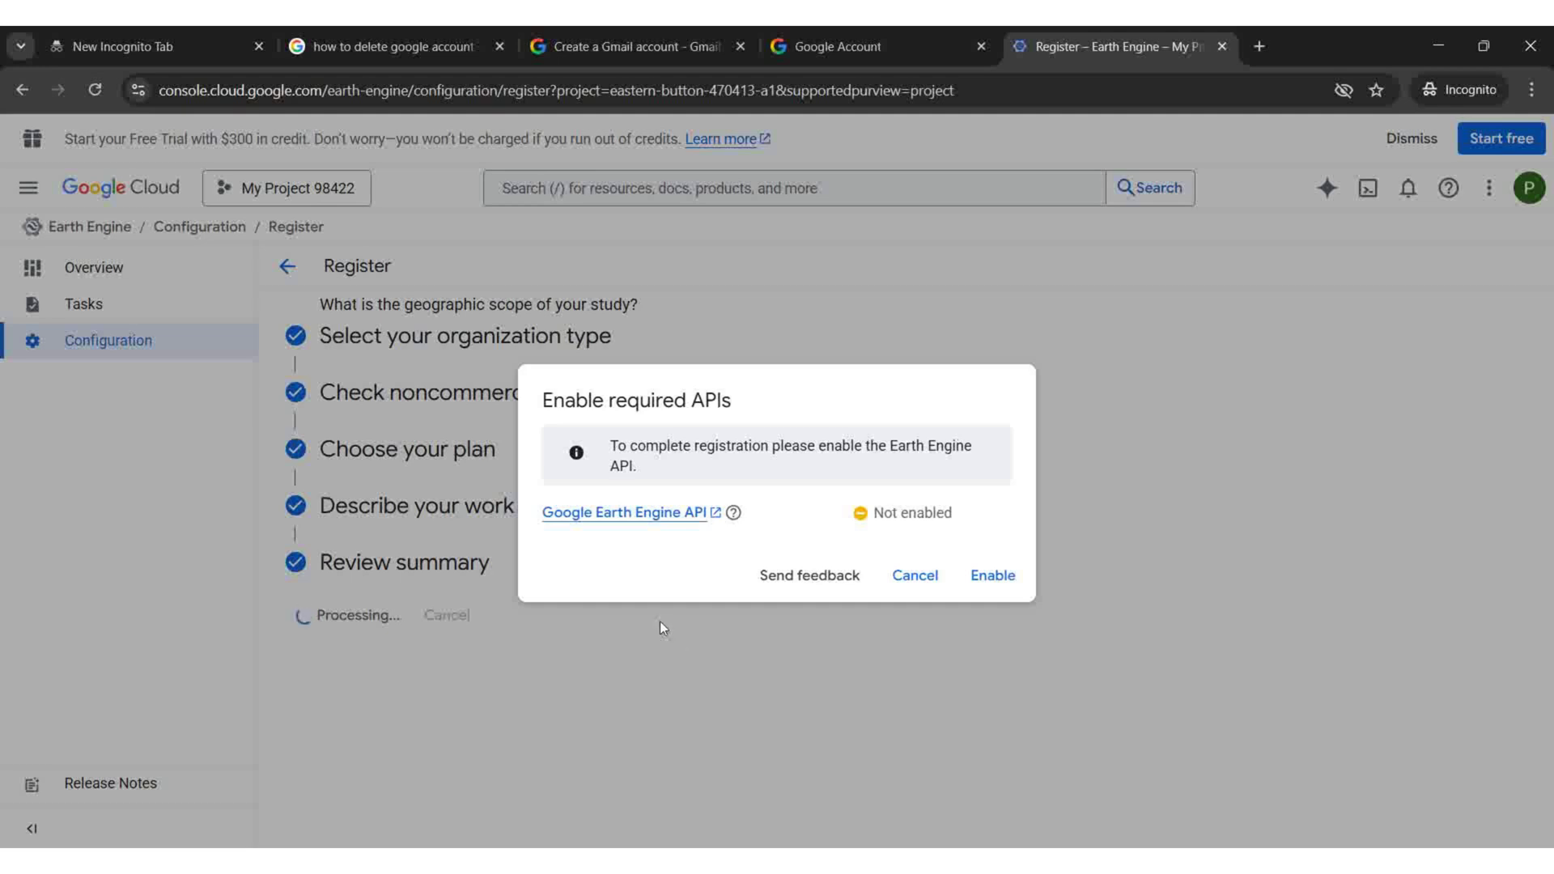
click(627, 515)
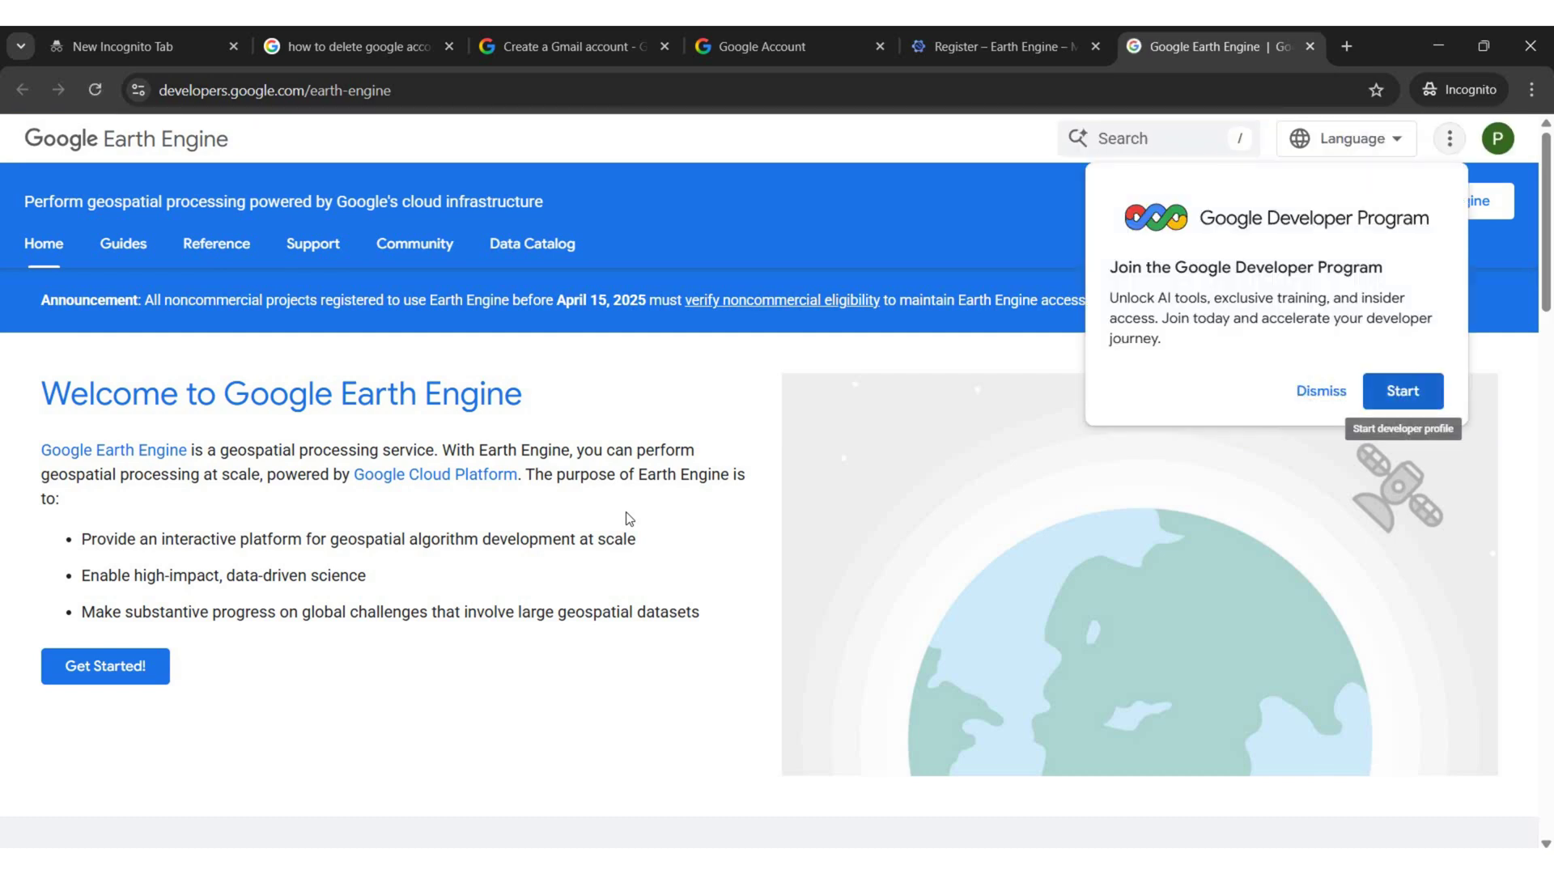
click(989, 57)
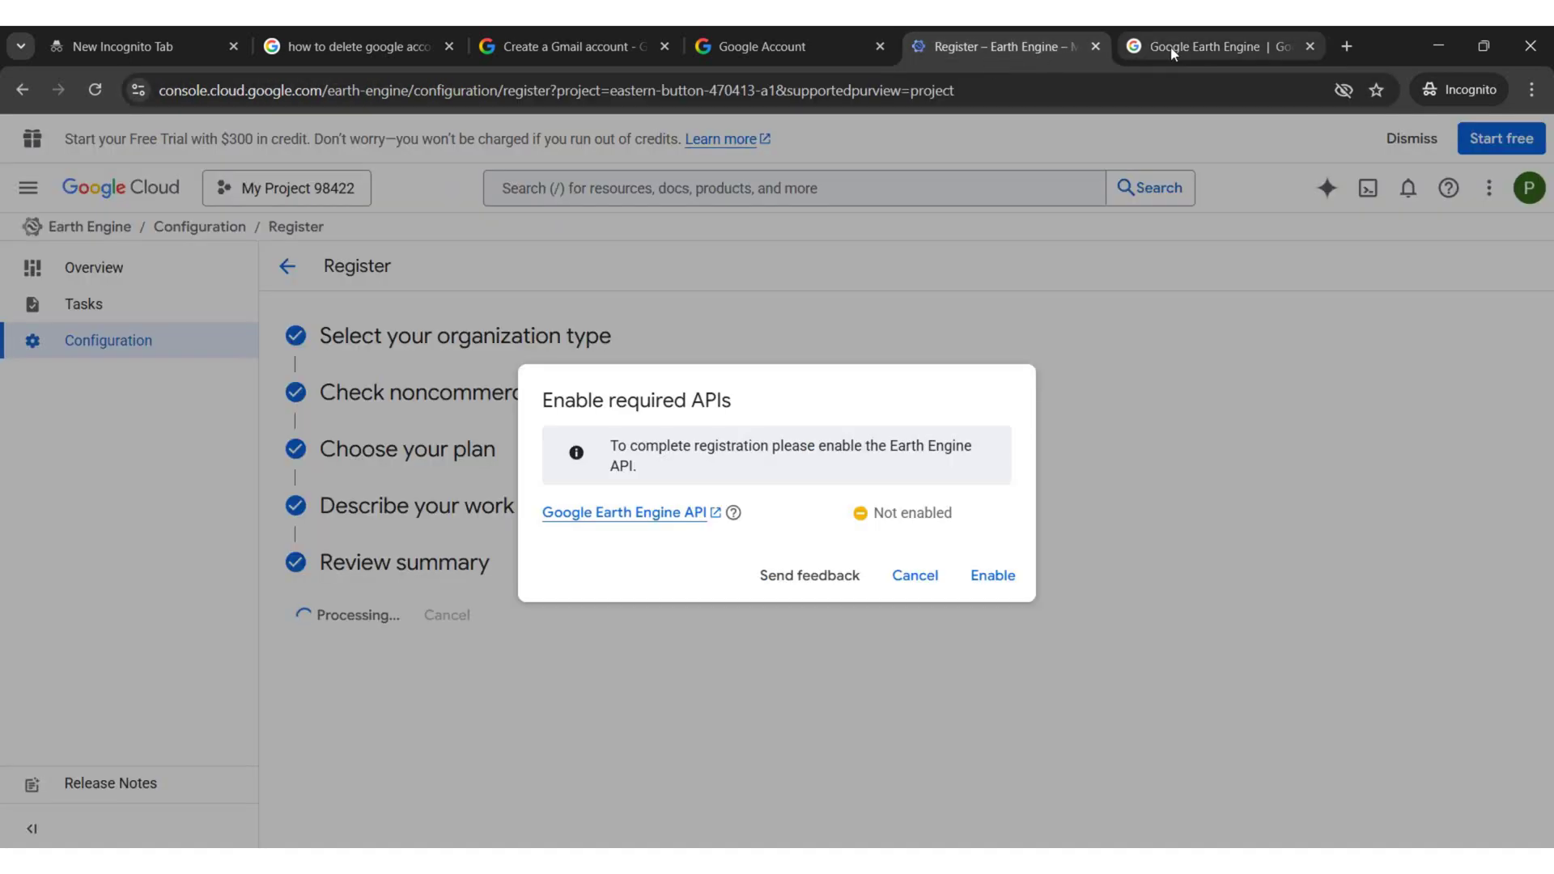
click(998, 577)
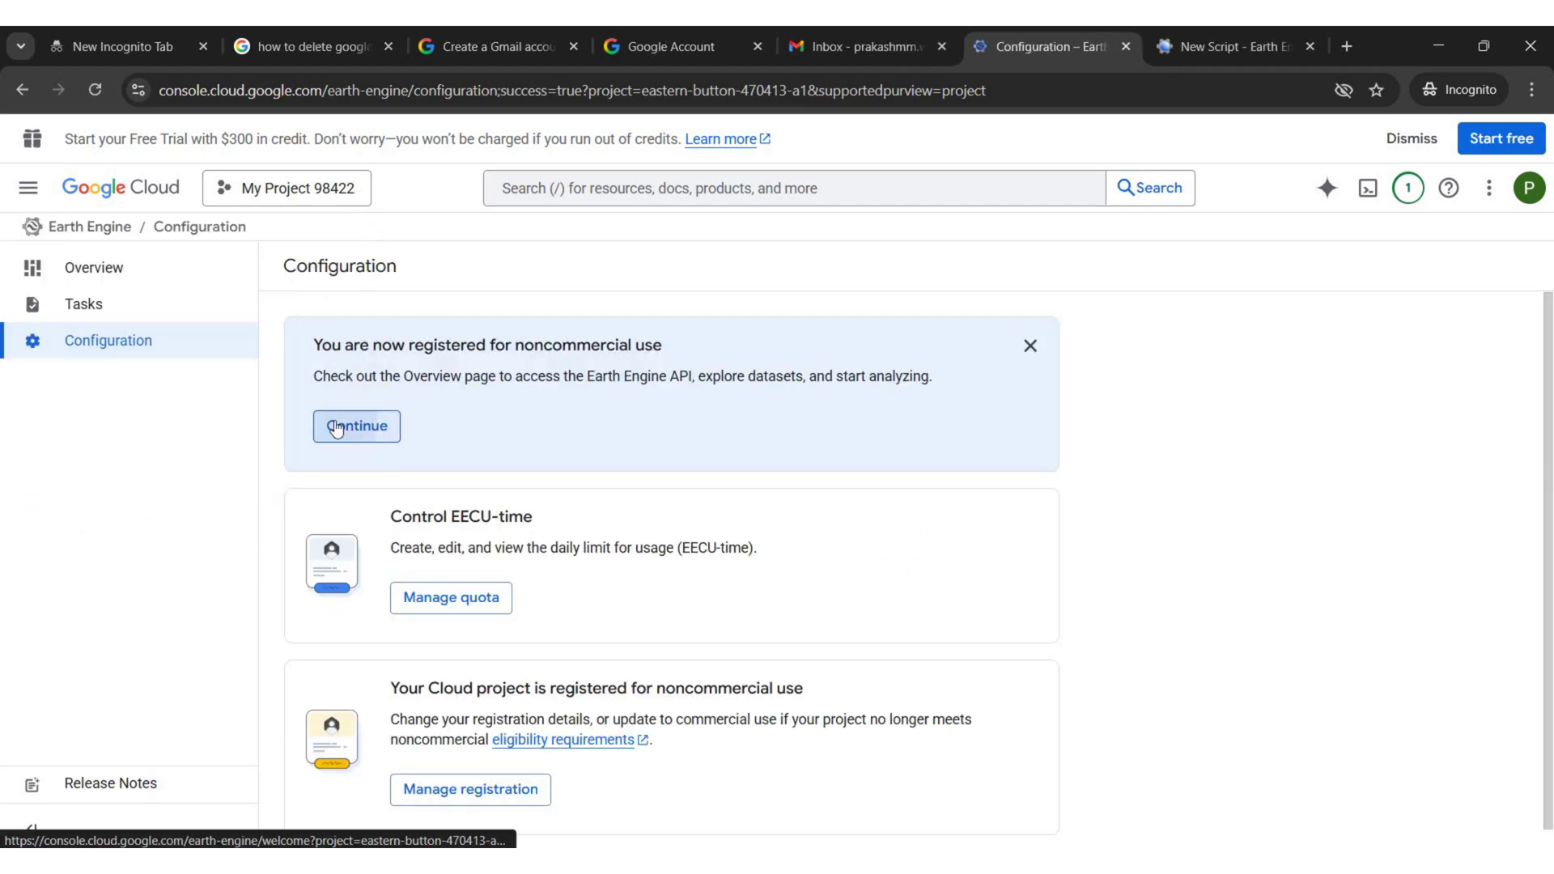
Step: Continue past the registration banner and look over the Earth Engine Overview welcome page
click(332, 427)
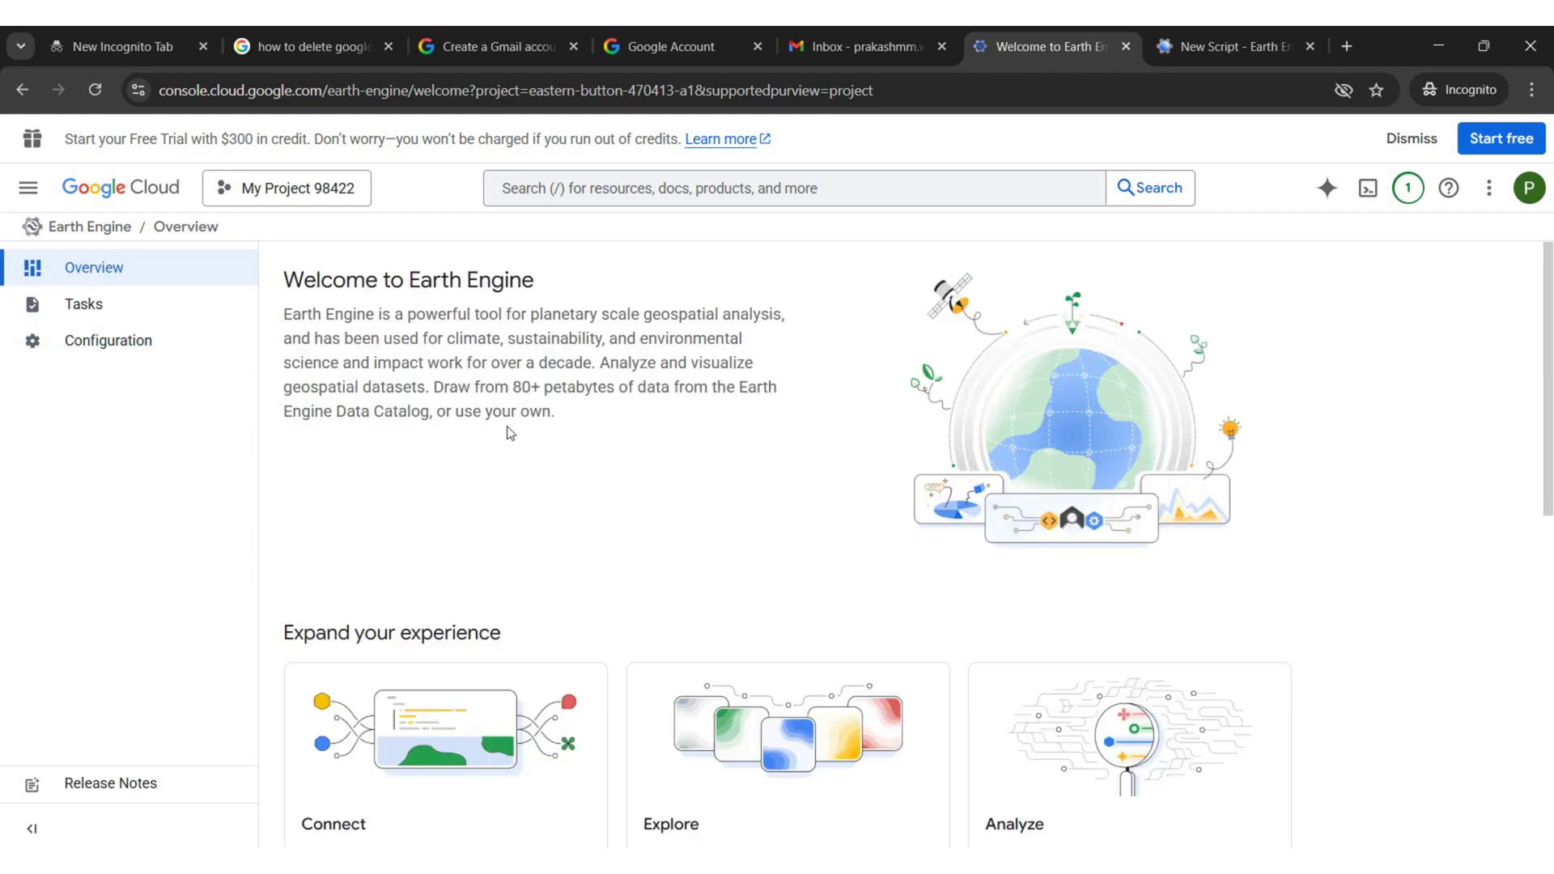
scroll(510, 433, down, 10)
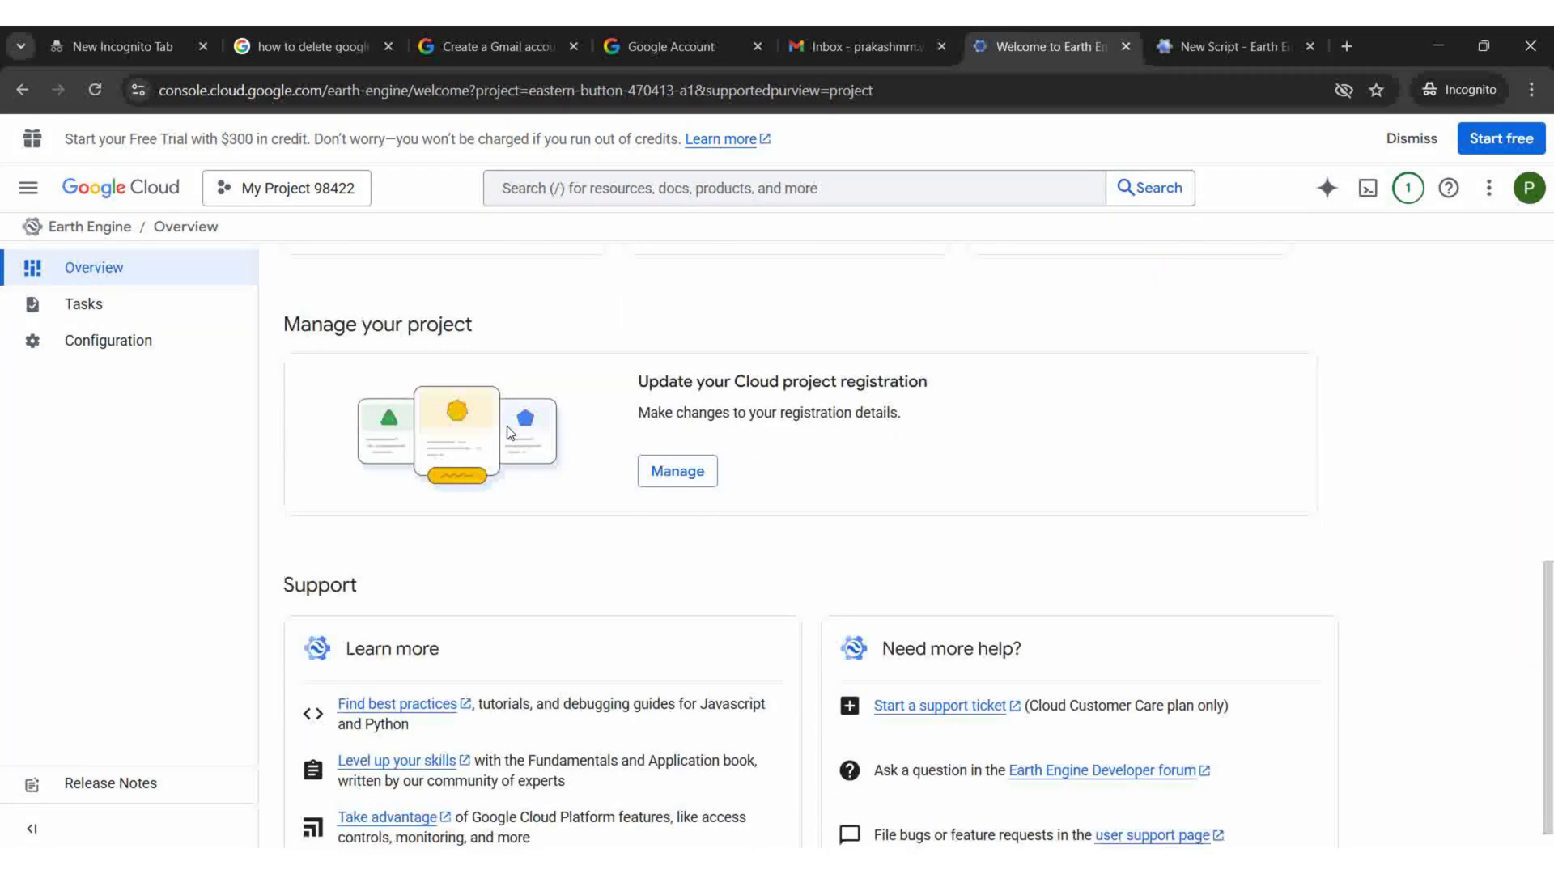
scroll(508, 432, up, 7)
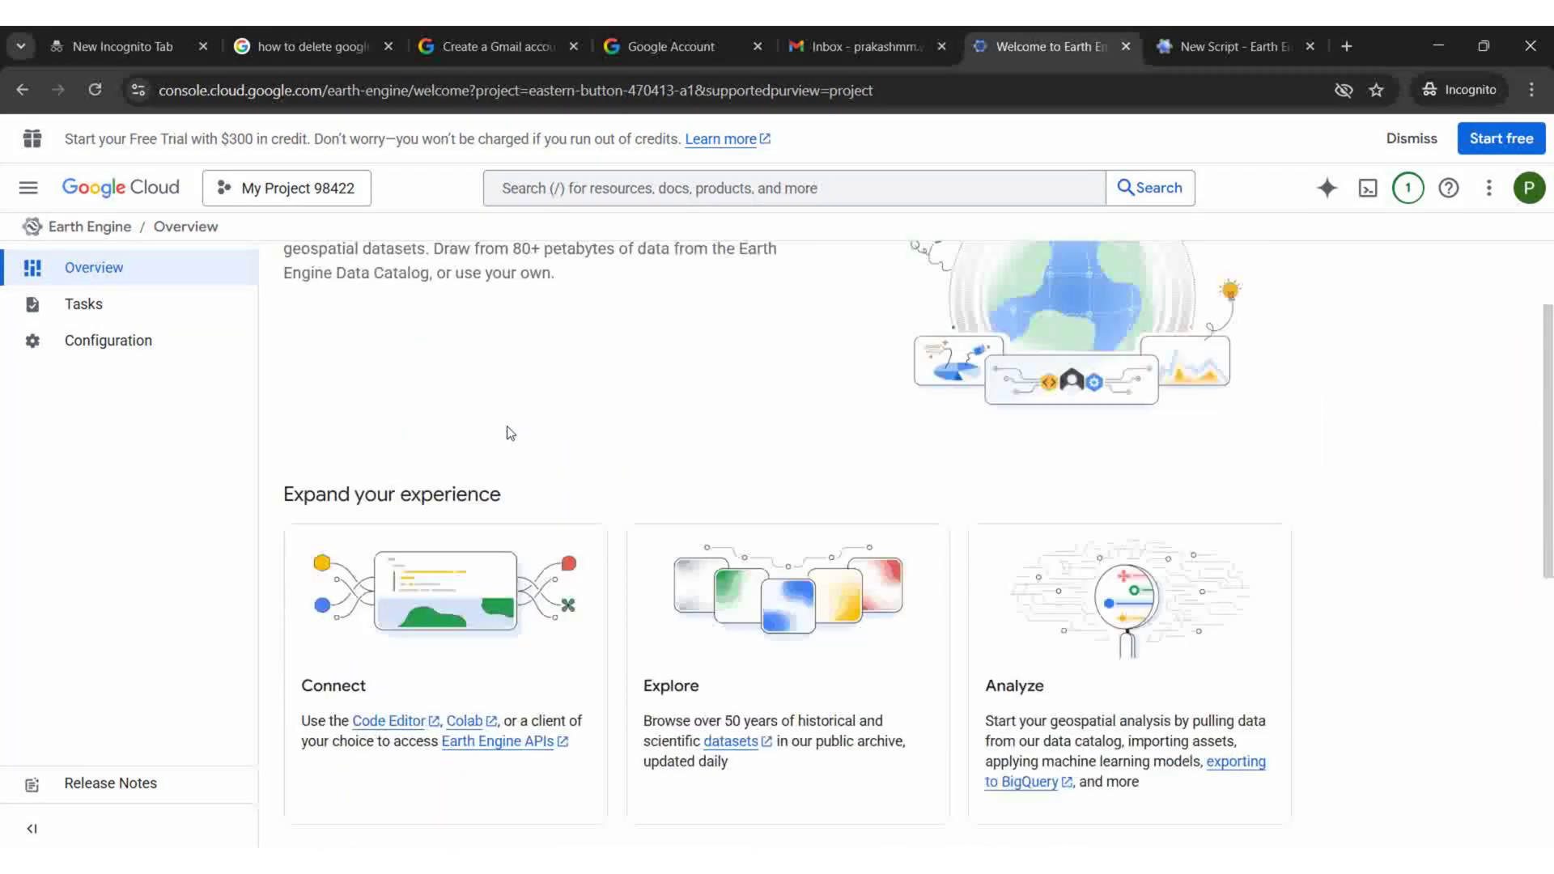
Step: Open the Code Editor and select the existing Cloud project My Project 98422
click(401, 728)
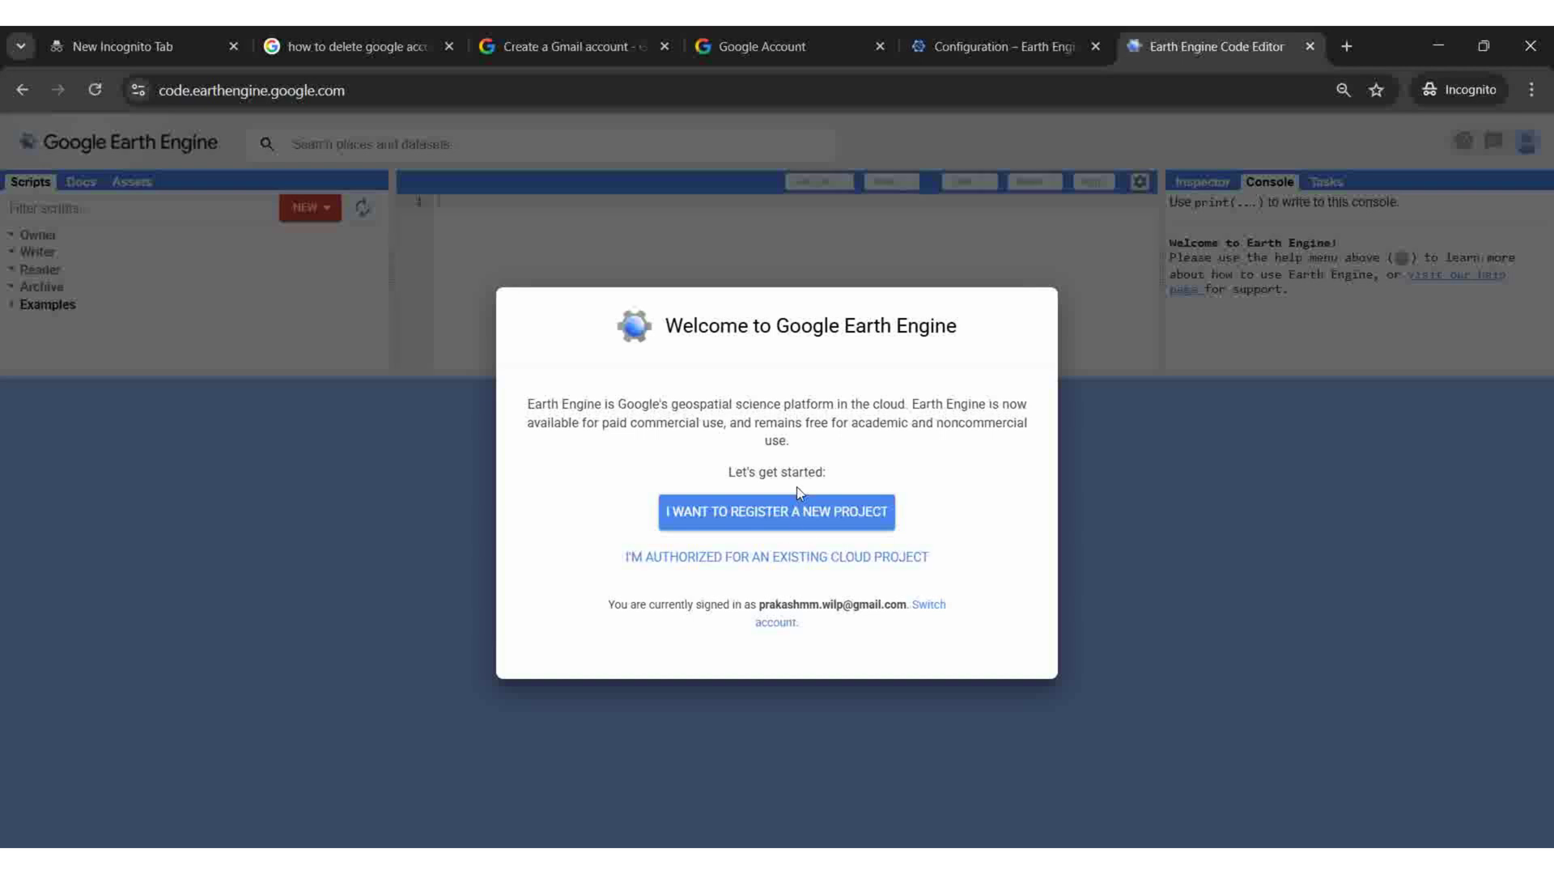
click(798, 558)
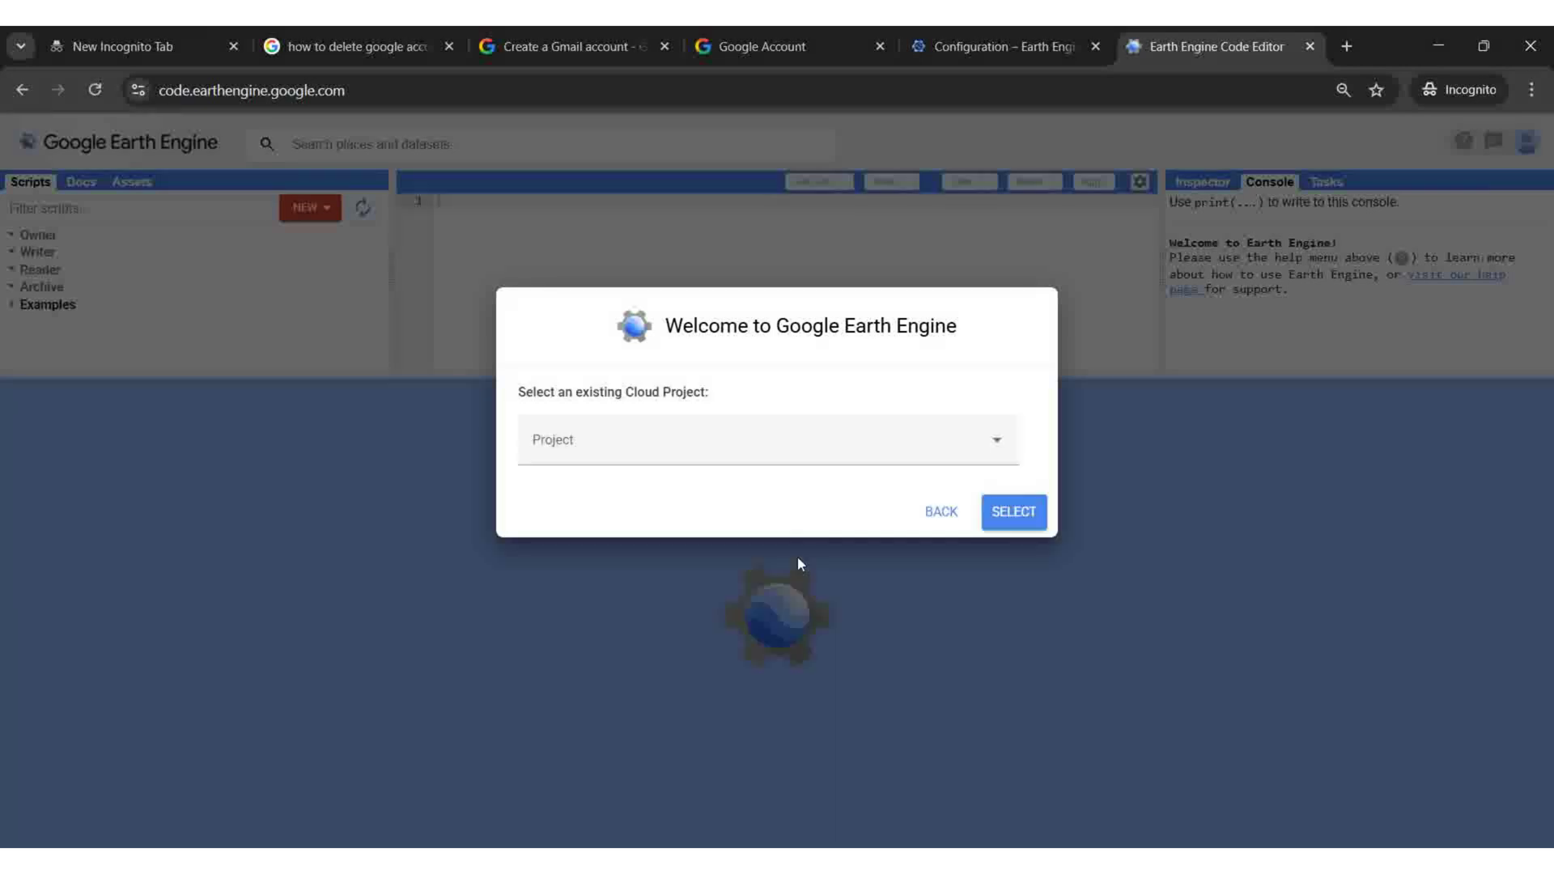
click(844, 441)
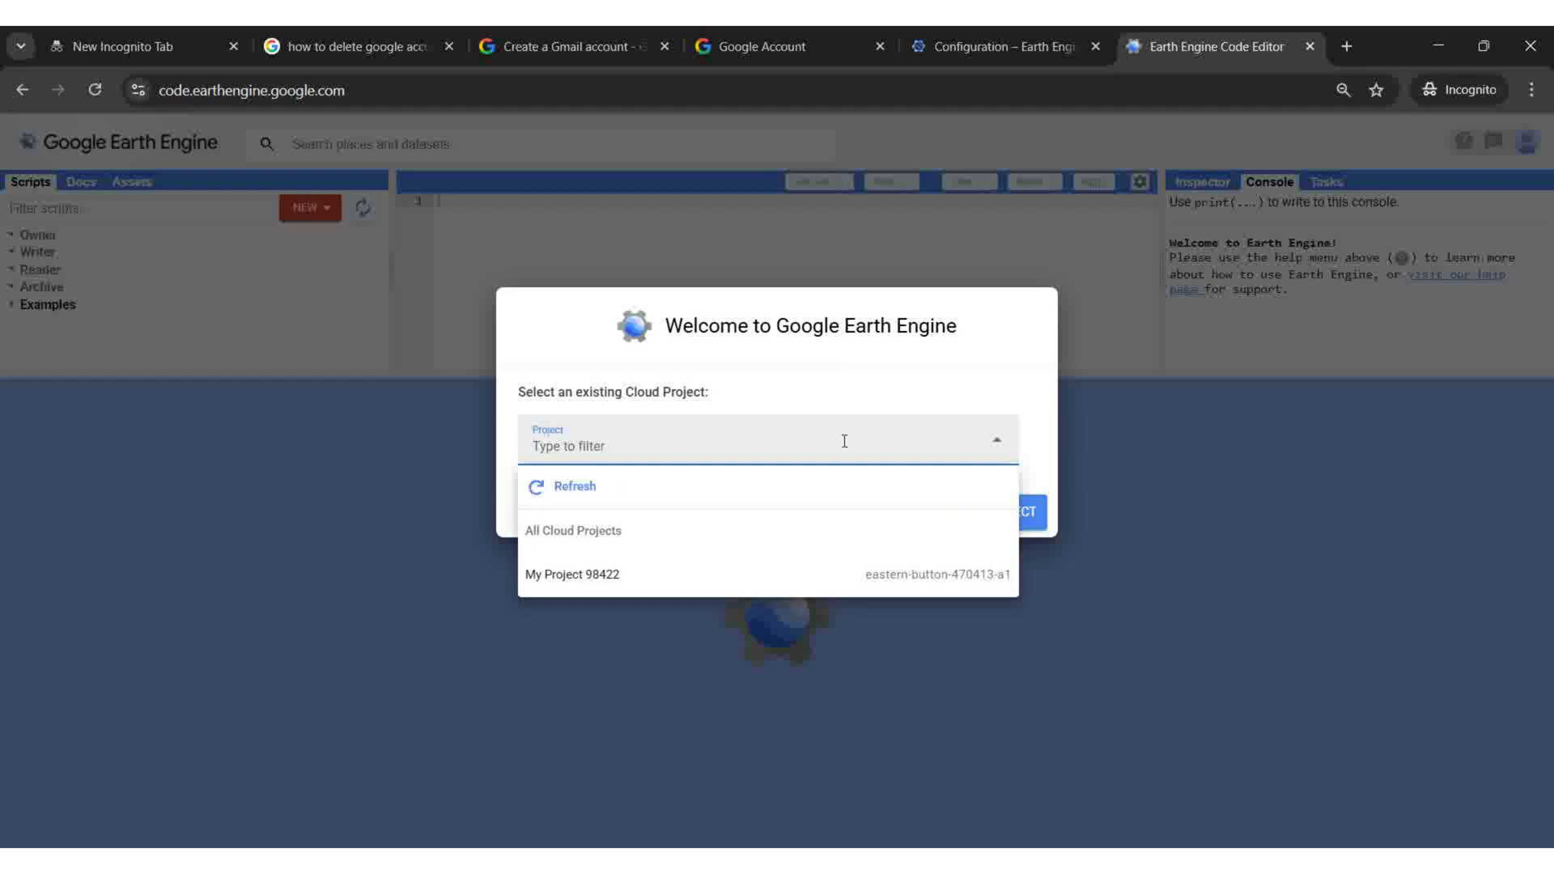
click(740, 574)
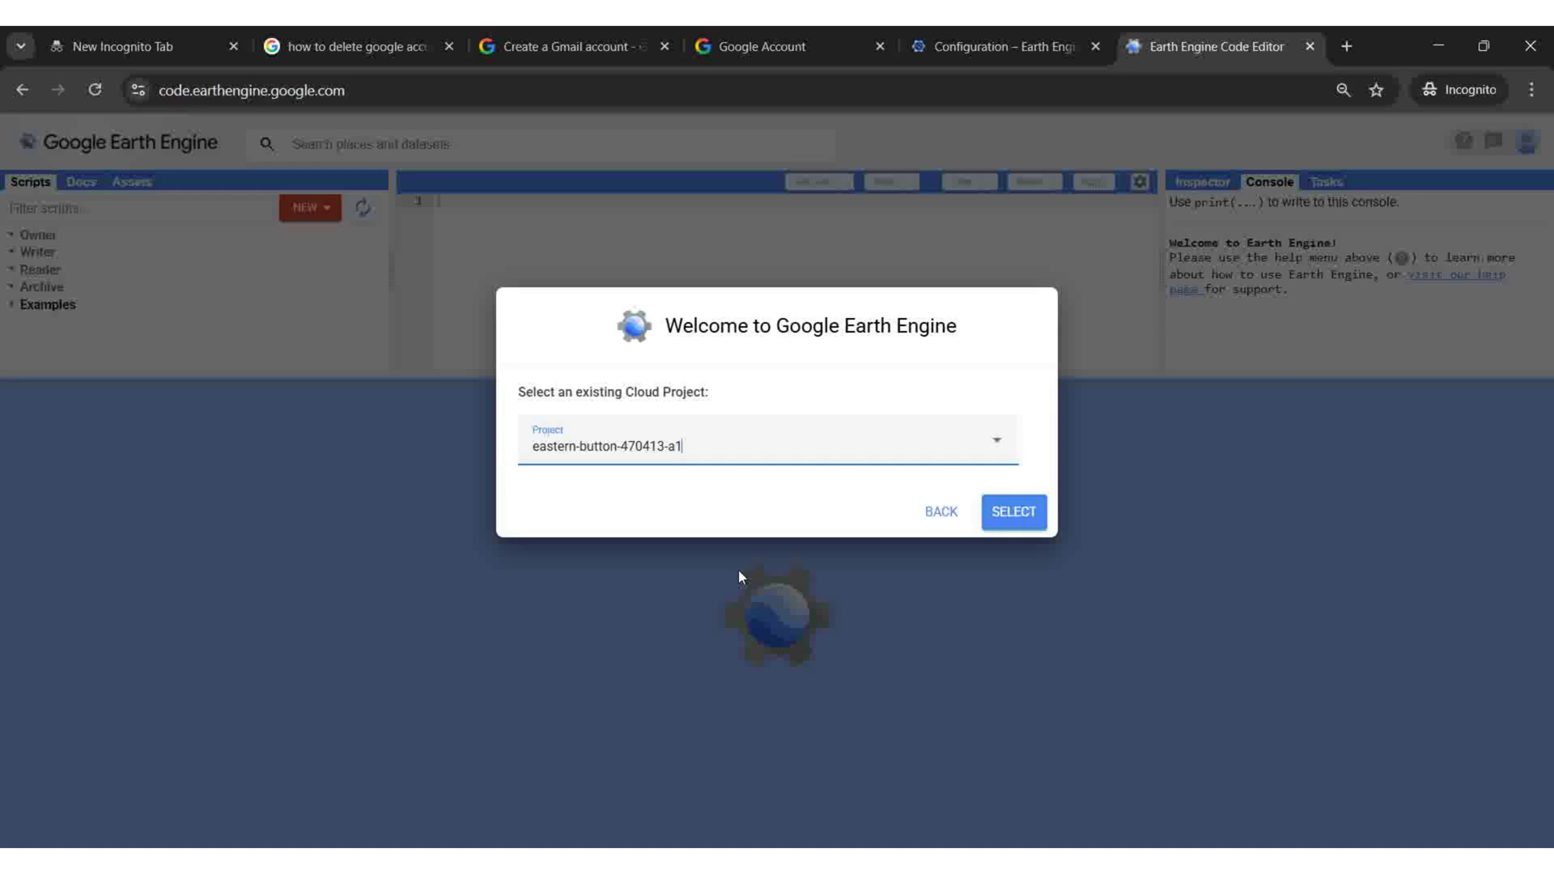
click(1010, 512)
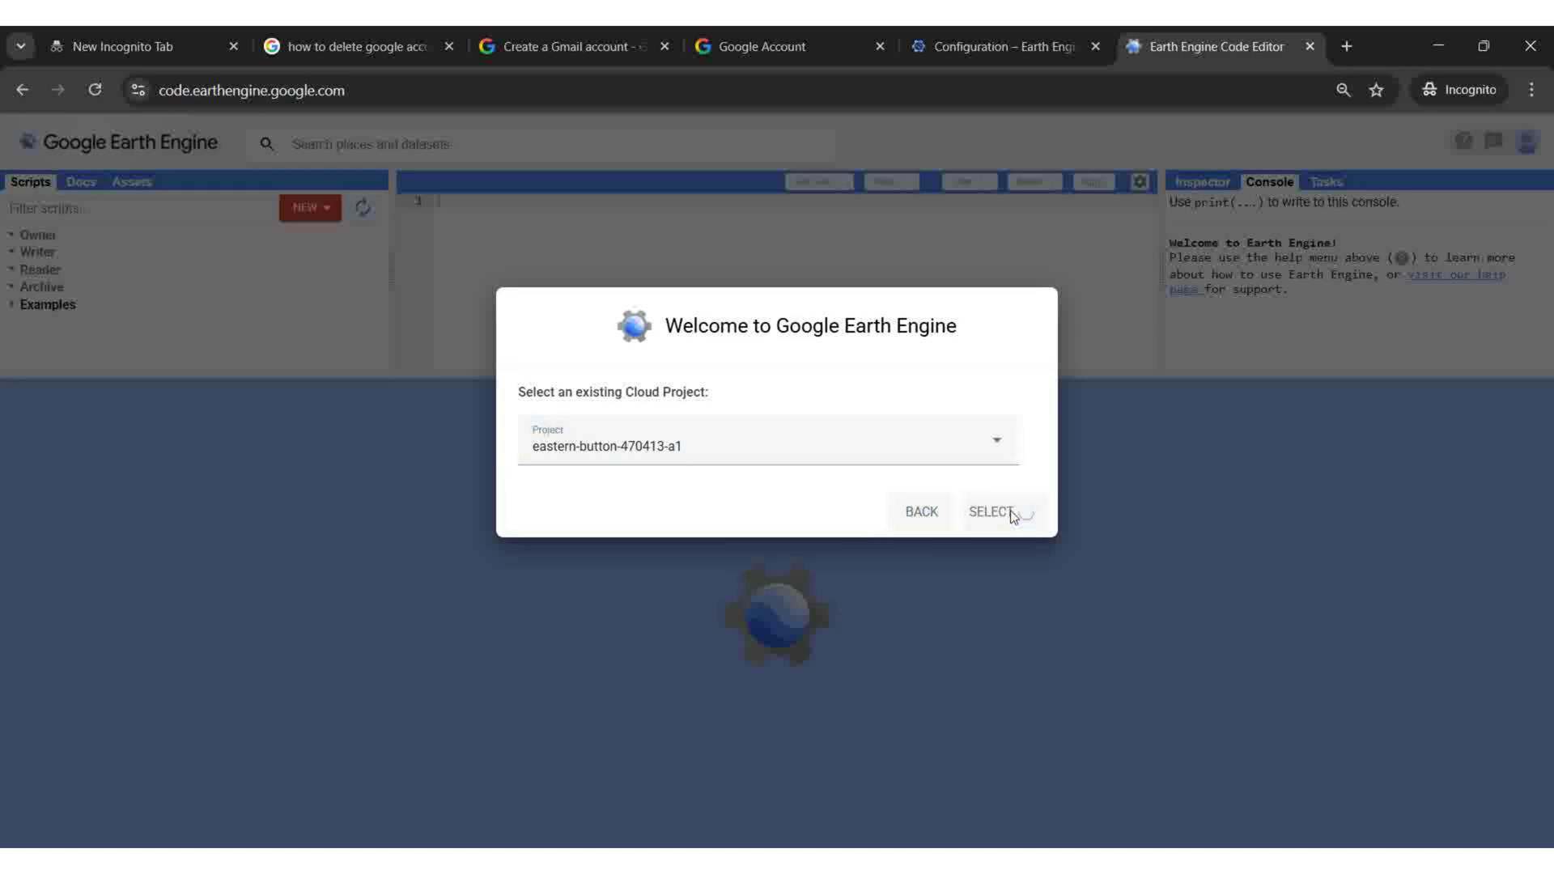